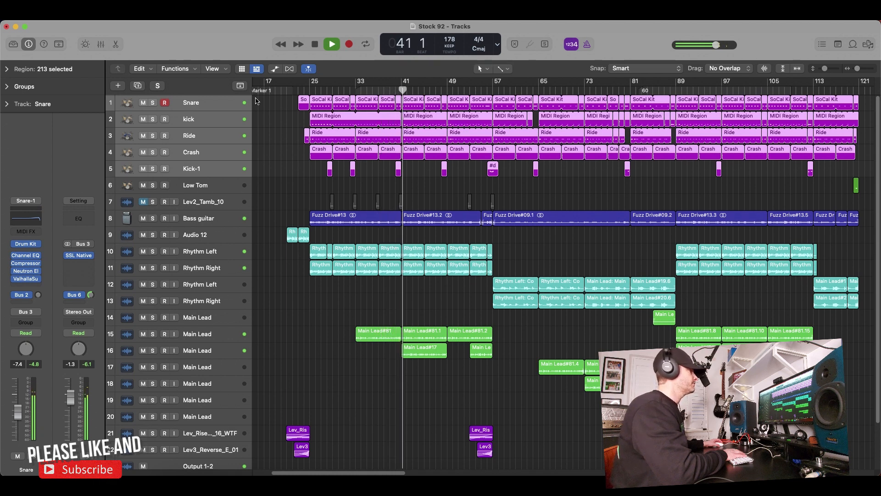
Stop playback, solo the five selected drum tracks from Snare to Kick-1 and play them from bar 25
key(space)
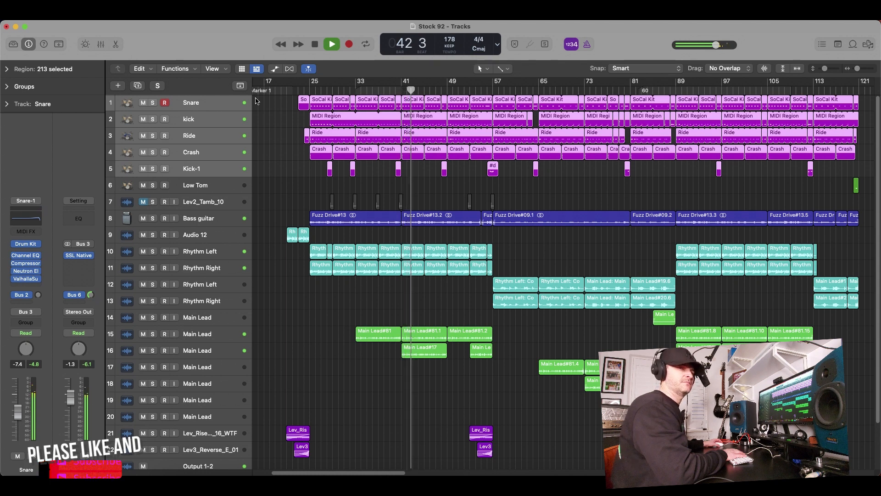
click(285, 92)
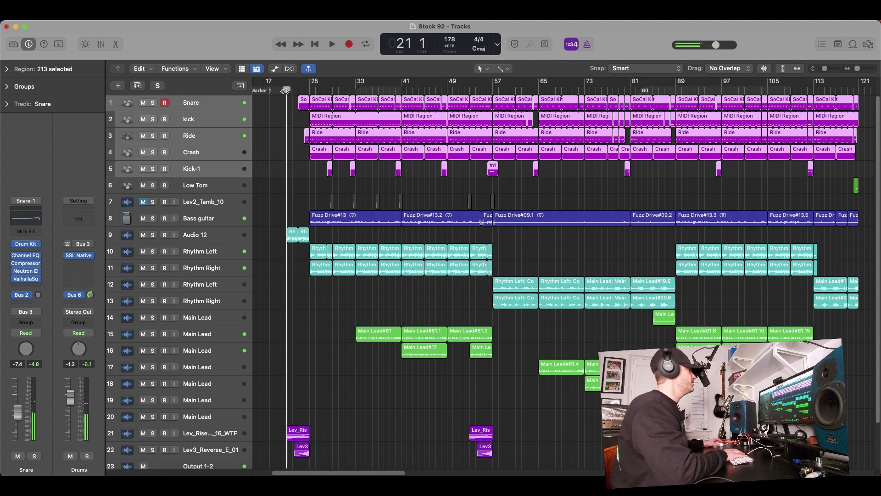
click(153, 104)
click(310, 91)
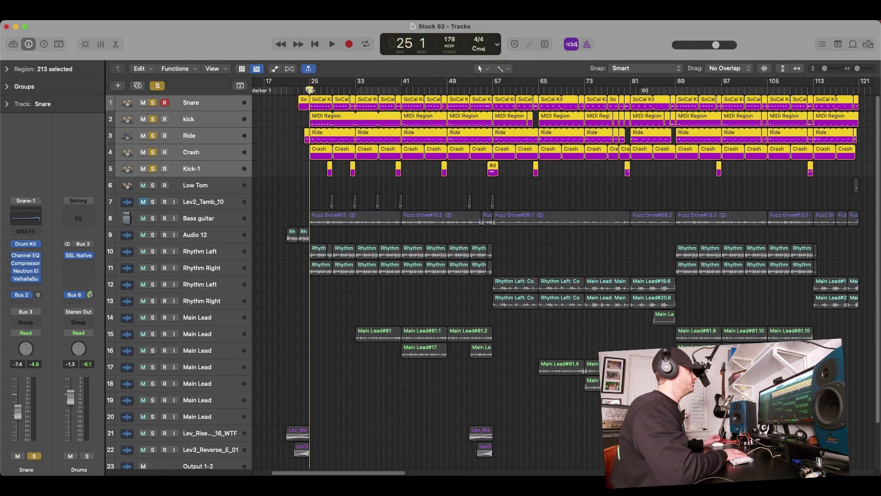
key(space)
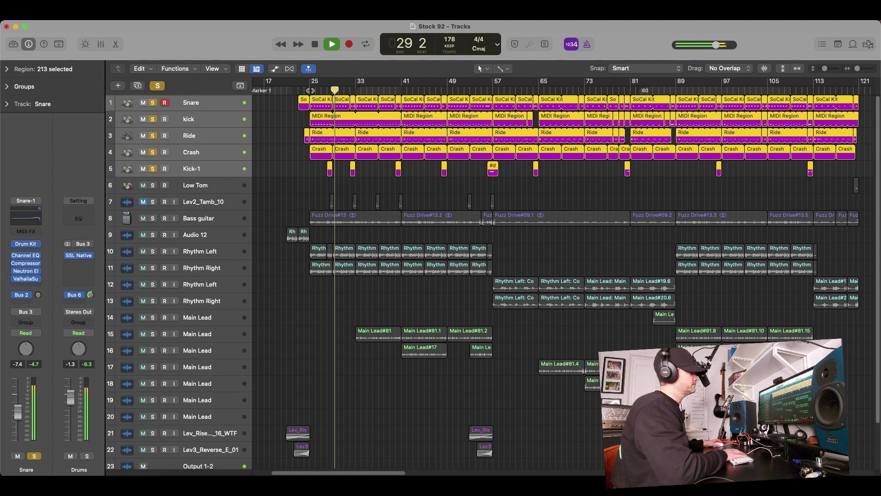
key(space)
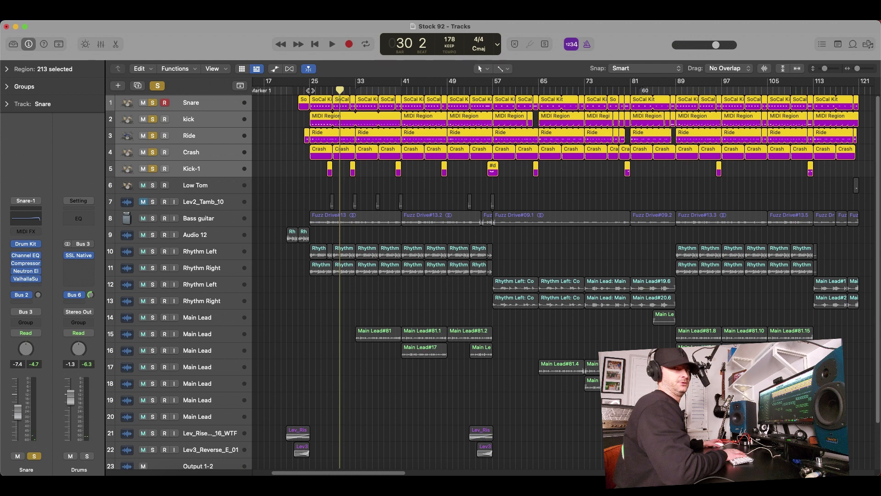
View the Drum Kit Designer instrument on the Snare track and close it
click(208, 105)
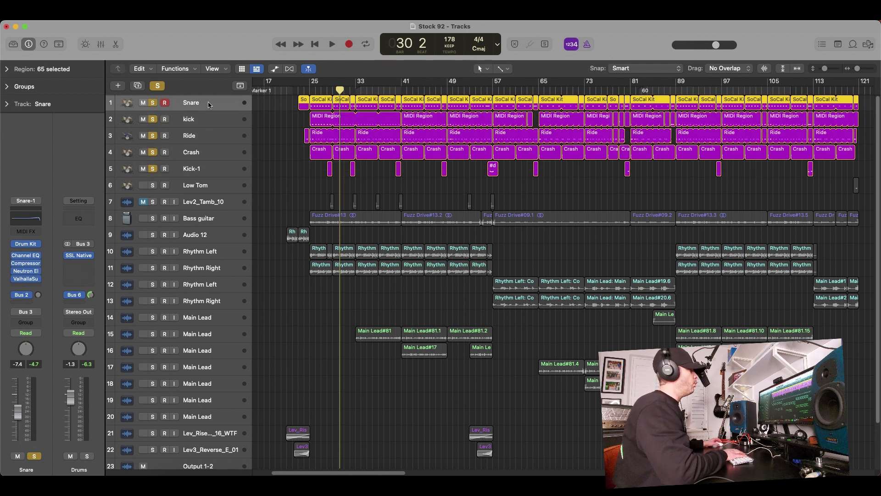
mouse_move(27, 248)
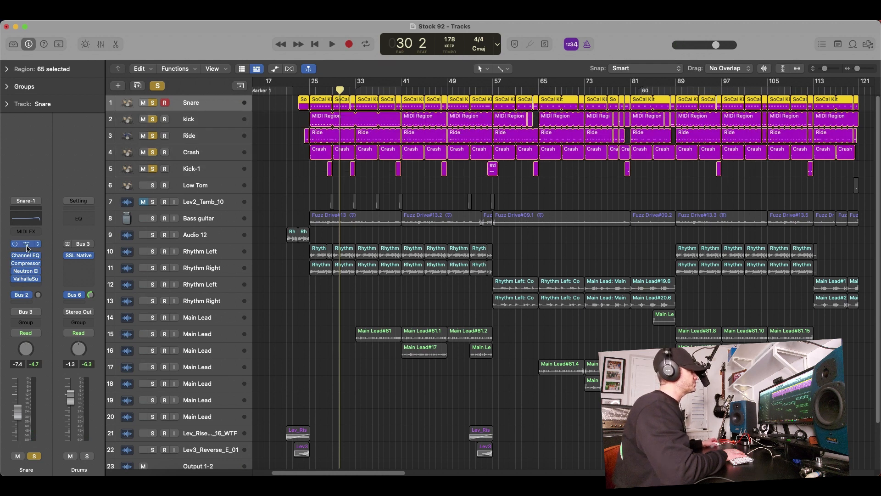
click(26, 245)
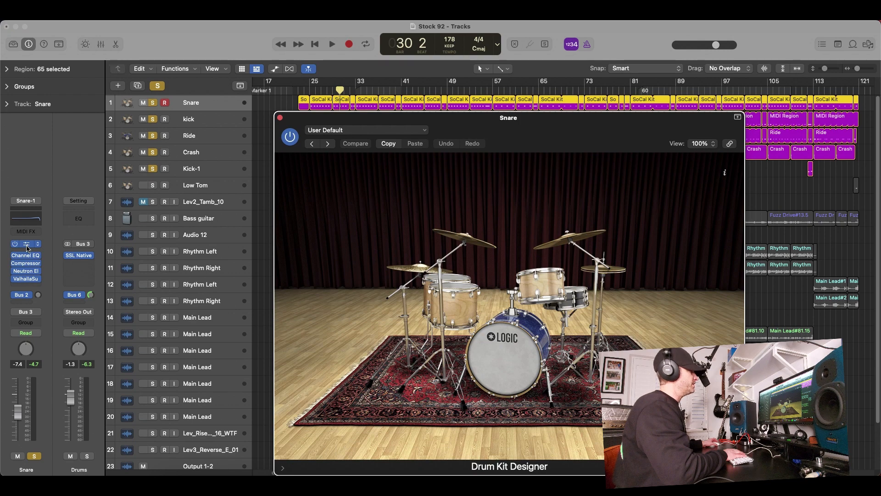
click(280, 118)
Open Drum Kit Designer on the kick track and audition the bass drum several times
click(209, 120)
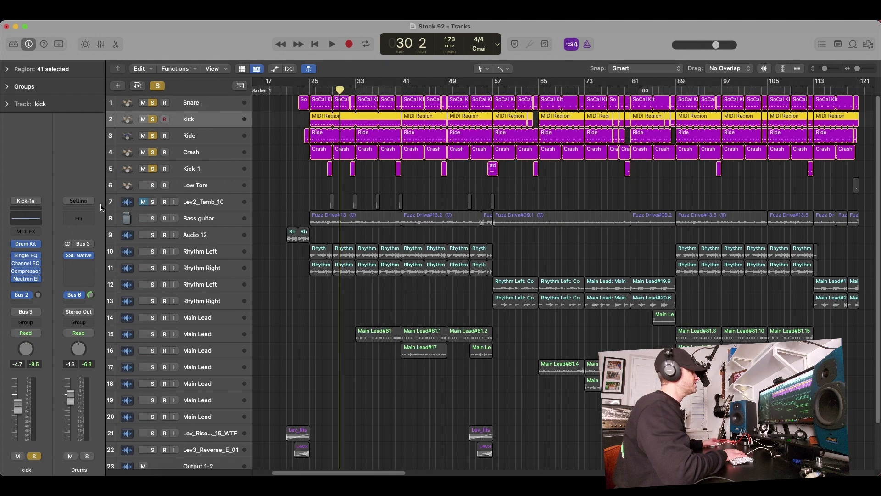
click(25, 246)
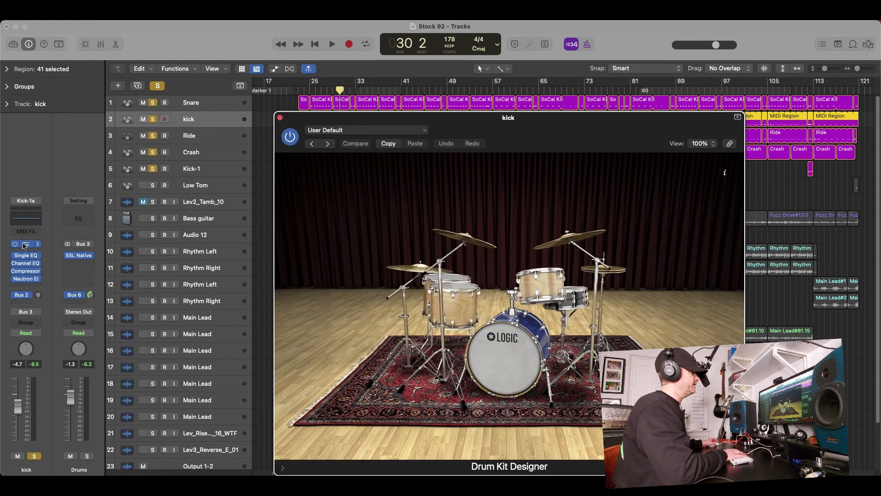
click(521, 358)
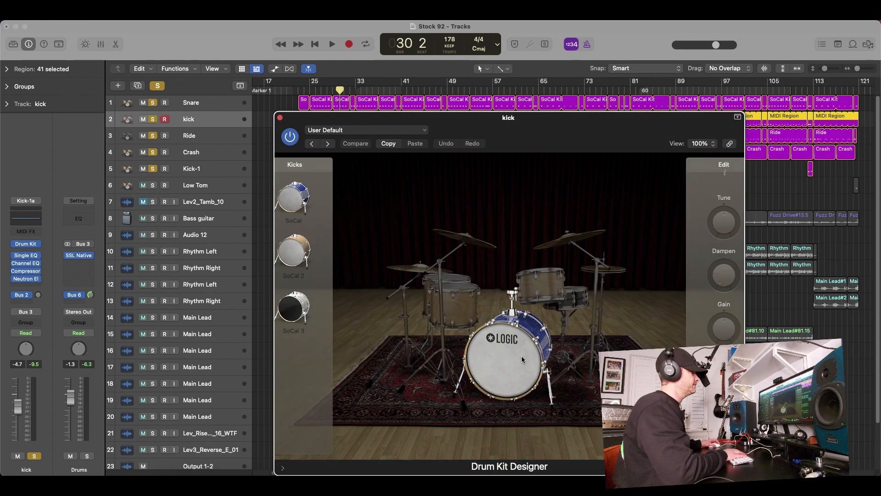
click(521, 359)
click(520, 359)
click(520, 358)
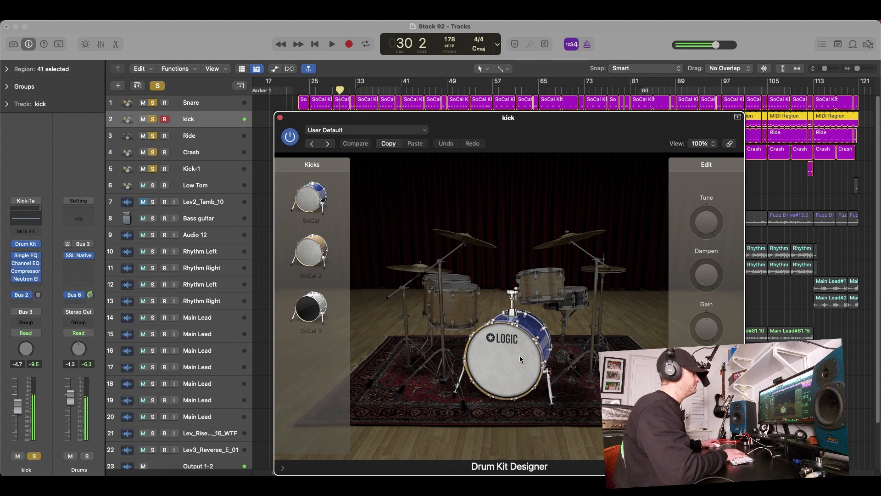
click(280, 118)
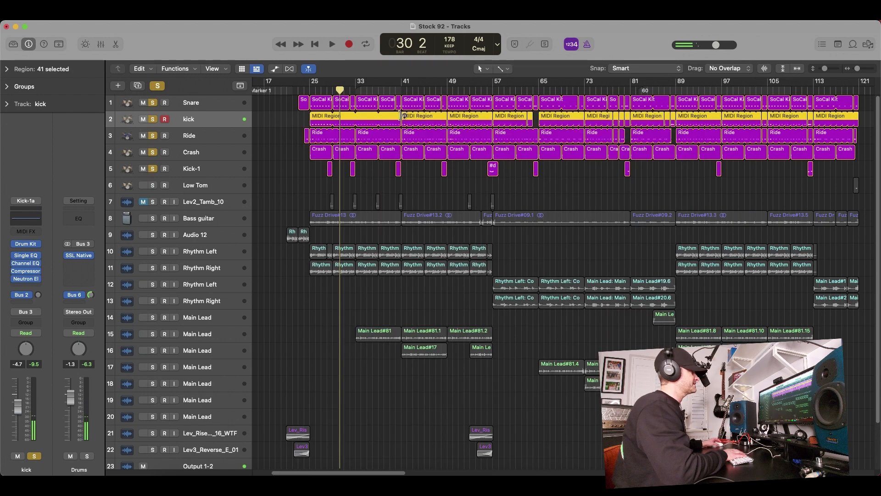
Open Drum Kit Designer on the Snare track and audition its snare, kick and tom sounds
click(214, 105)
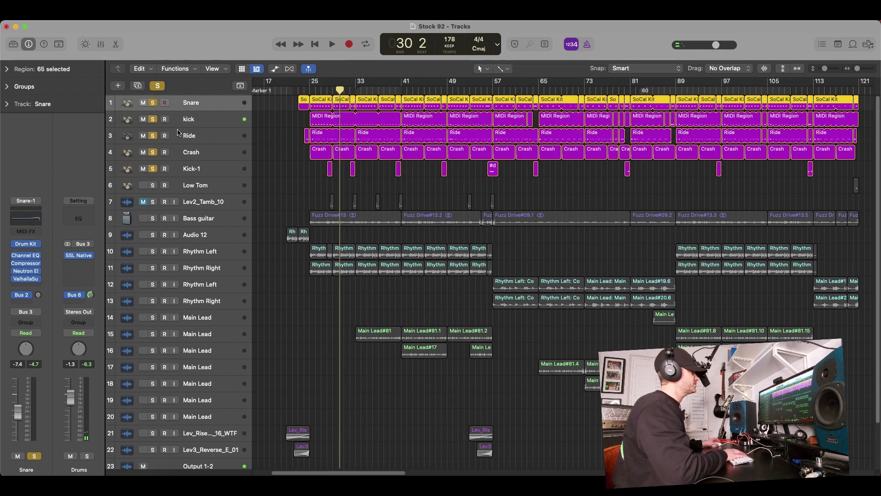
click(25, 243)
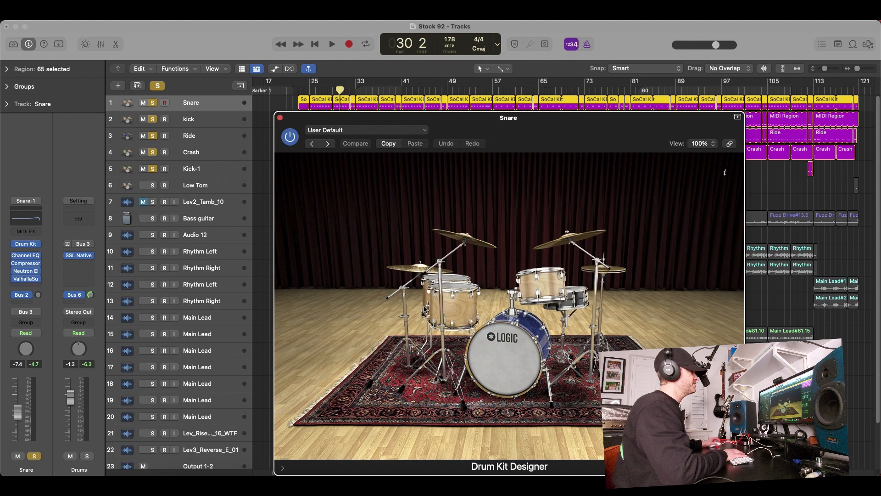
click(576, 299)
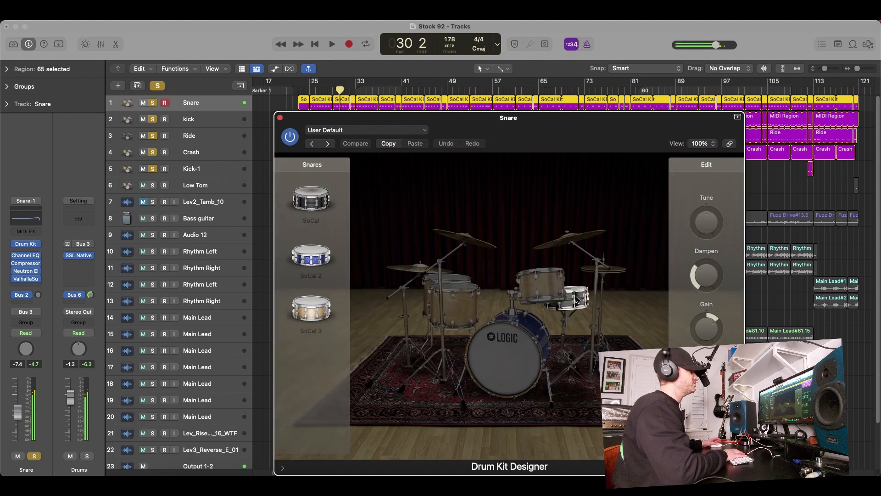
click(508, 351)
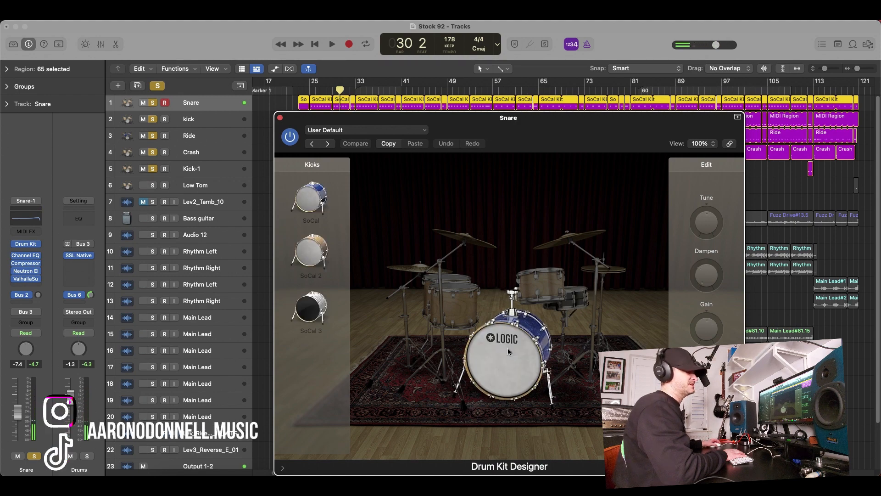
click(528, 295)
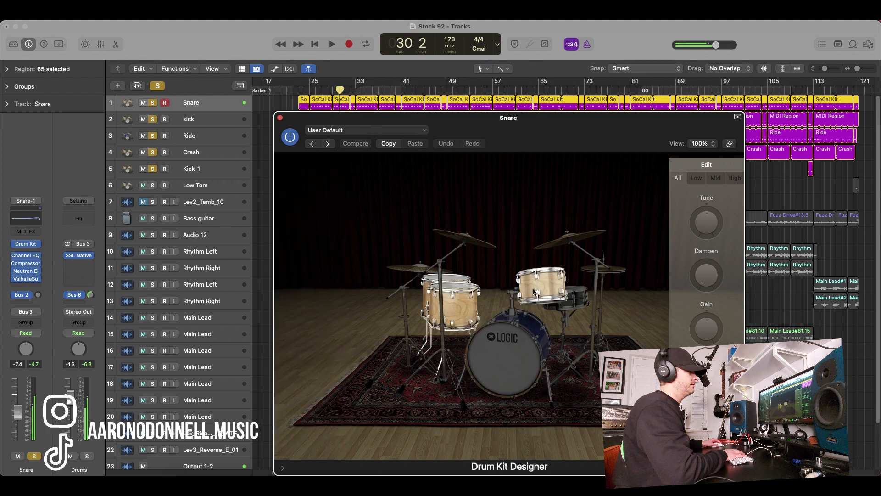
click(573, 302)
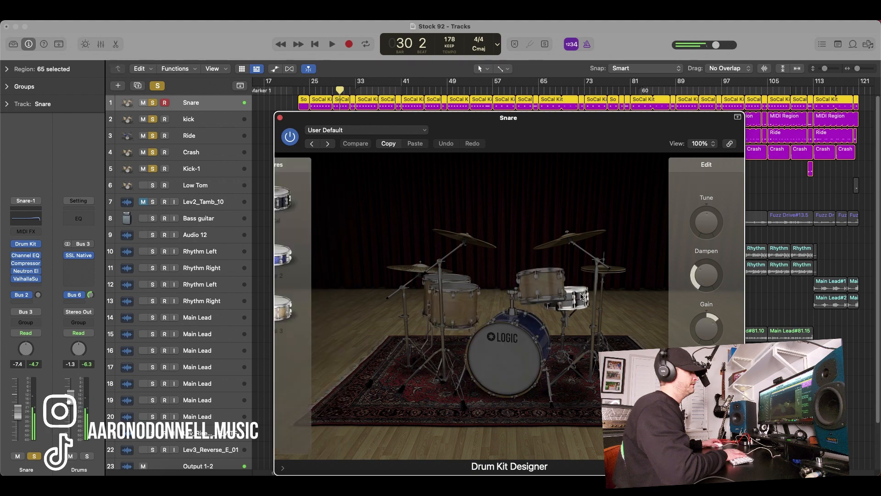
click(280, 118)
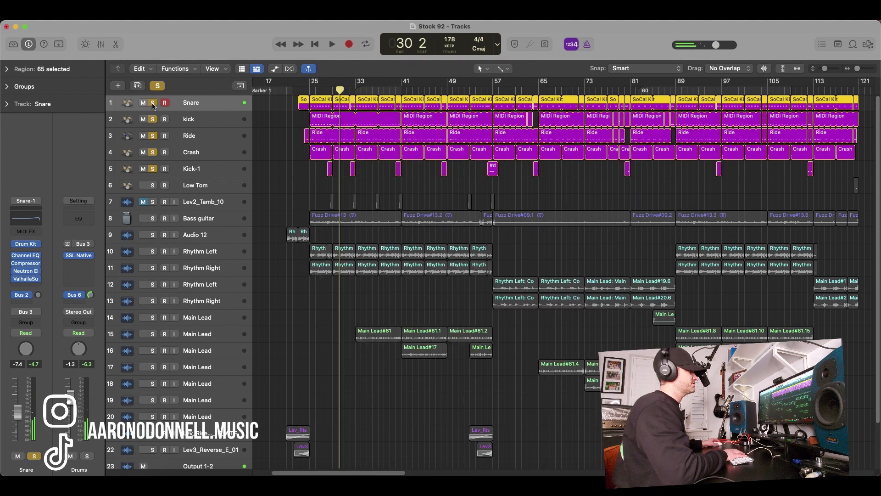
Clear the drum solos, listen to the Snare track soloed on its own, and unsolo it
click(157, 86)
click(154, 103)
key(space)
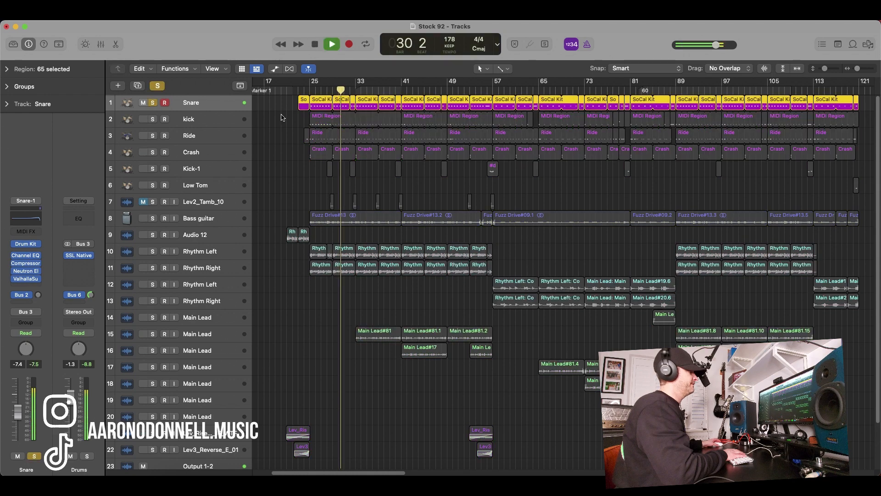
key(space)
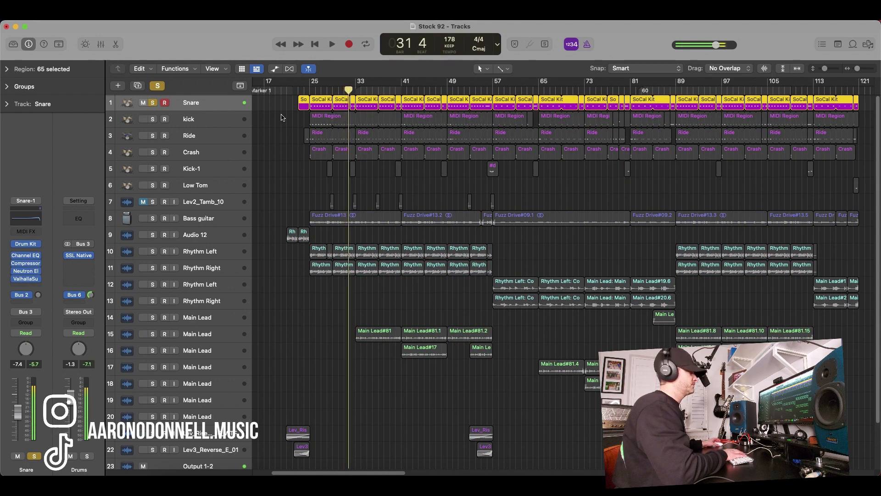
click(158, 87)
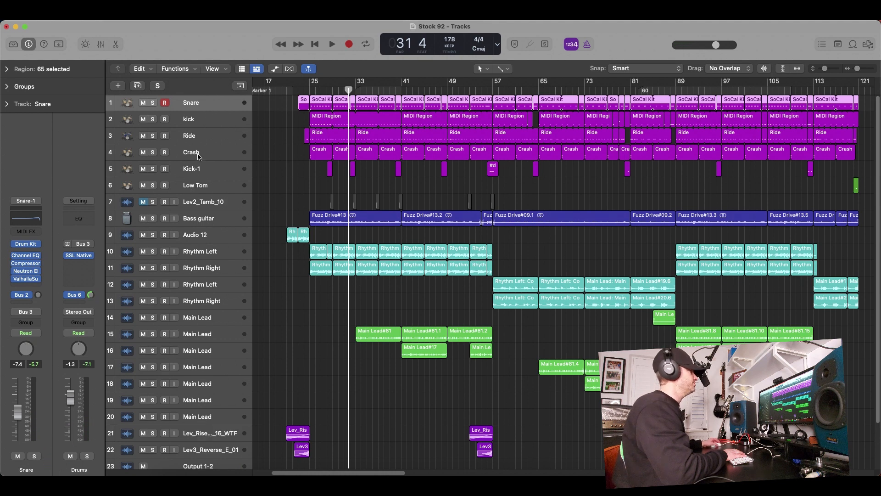
Open the Crash track's Drum Kit Designer and compare the crash soloed from bar 33 with the full mix
click(198, 155)
click(27, 261)
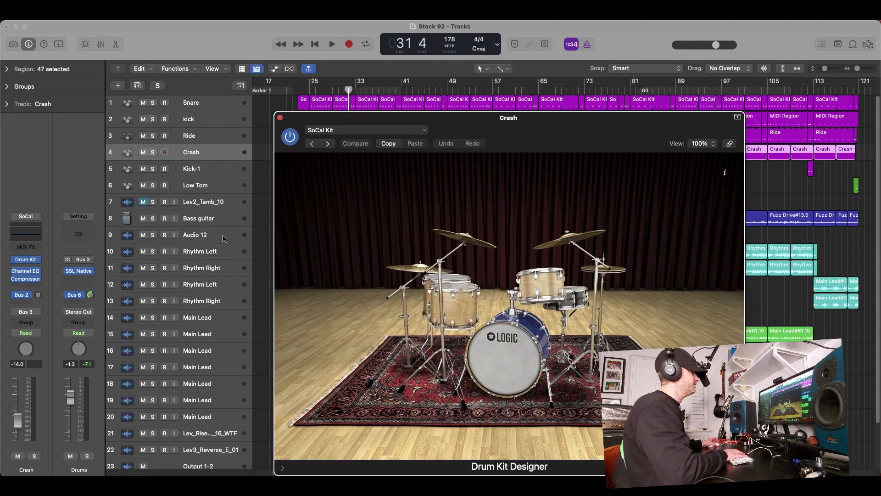
drag(375, 123, 374, 281)
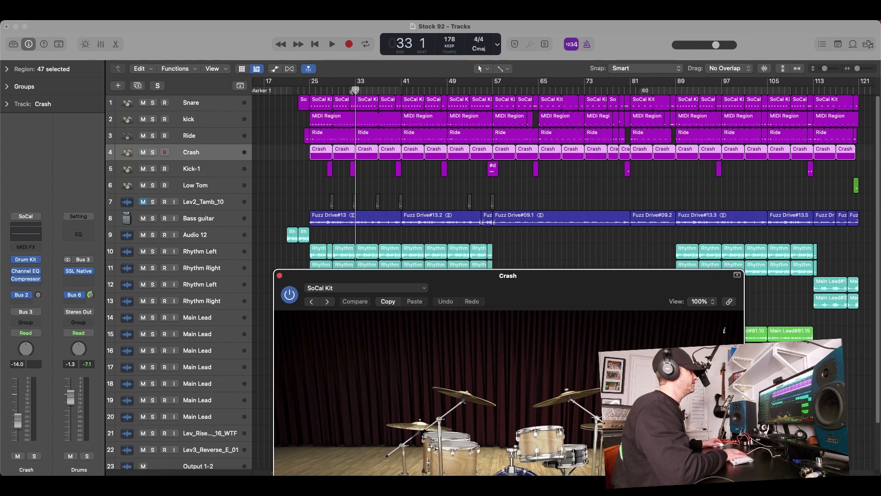
click(153, 153)
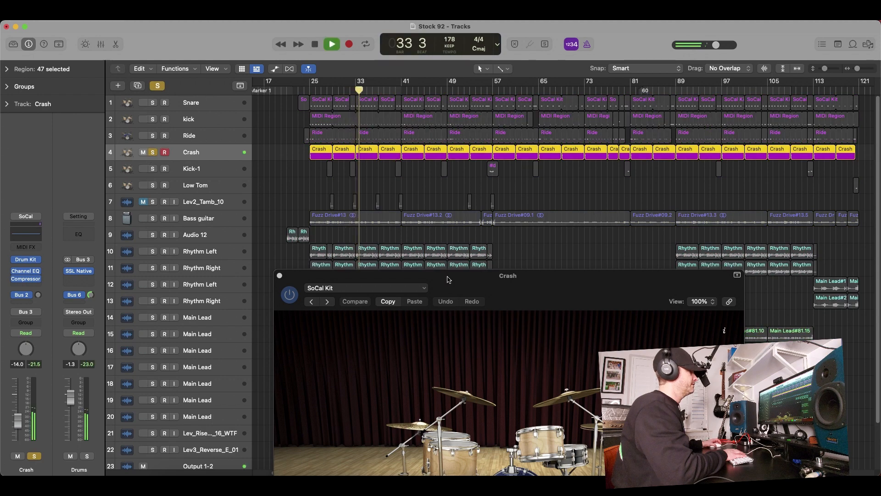
click(158, 85)
key(space)
drag(287, 280, 287, 83)
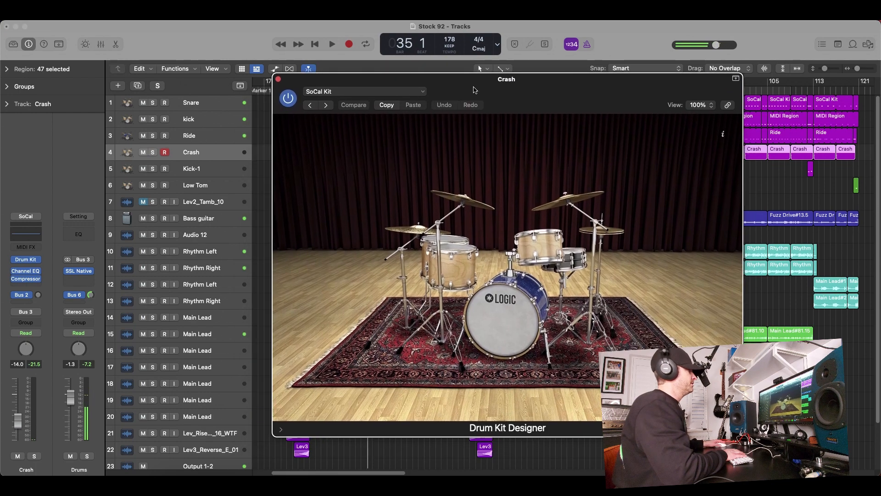
click(279, 79)
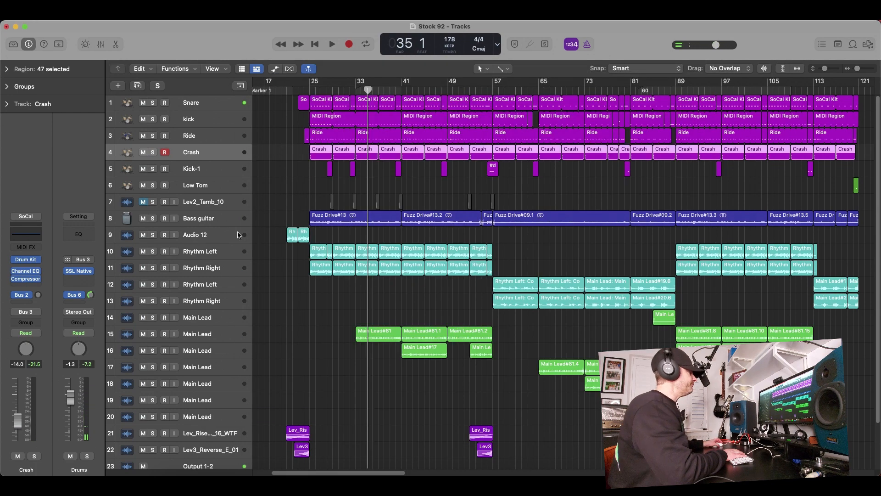
Set a cycle range over bars 21 to 25 and play the intro from bar 21
click(292, 88)
scroll(274, 137, left, 3)
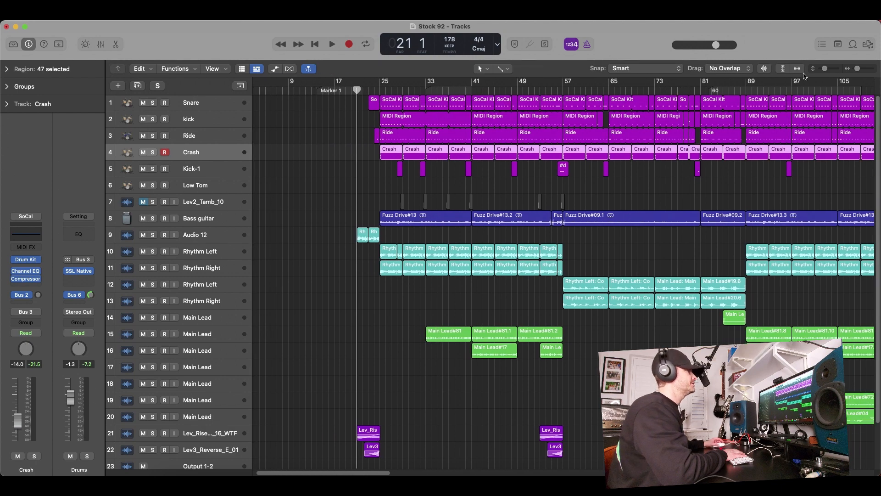
drag(825, 70, 826, 83)
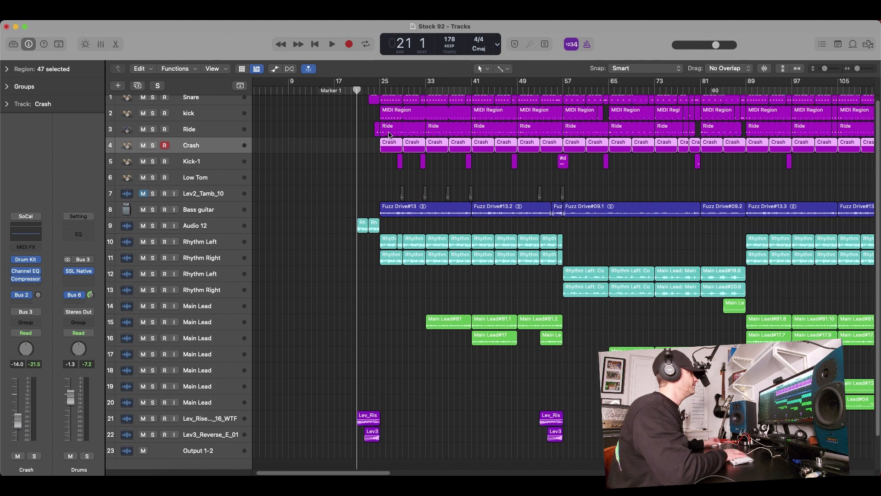
scroll(389, 133, up, 1)
drag(359, 84, 379, 90)
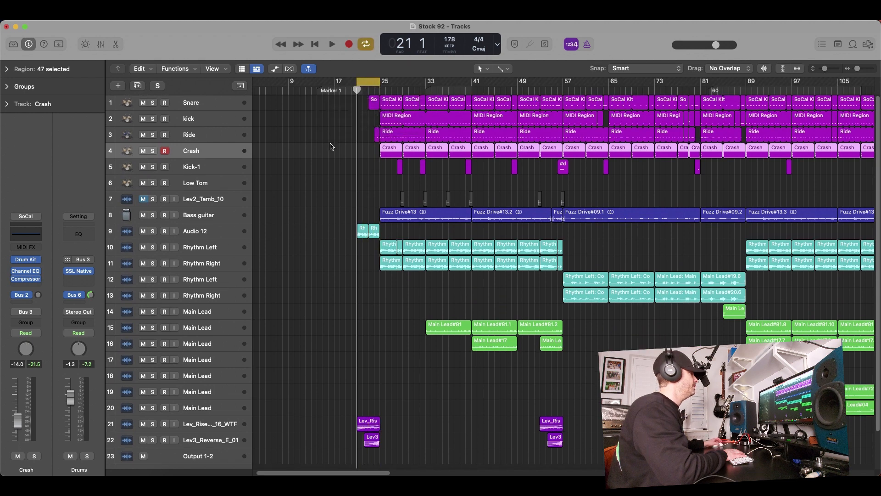
key(space)
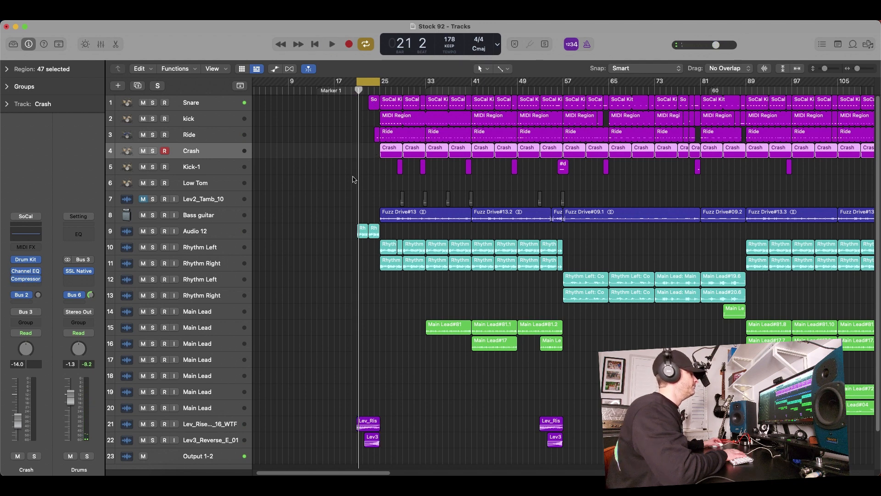
Turn off cycle mode and zoom in on the Audio 12 track's two guitar regions between bars 21 and 25
scroll(351, 213, down, 1)
click(212, 223)
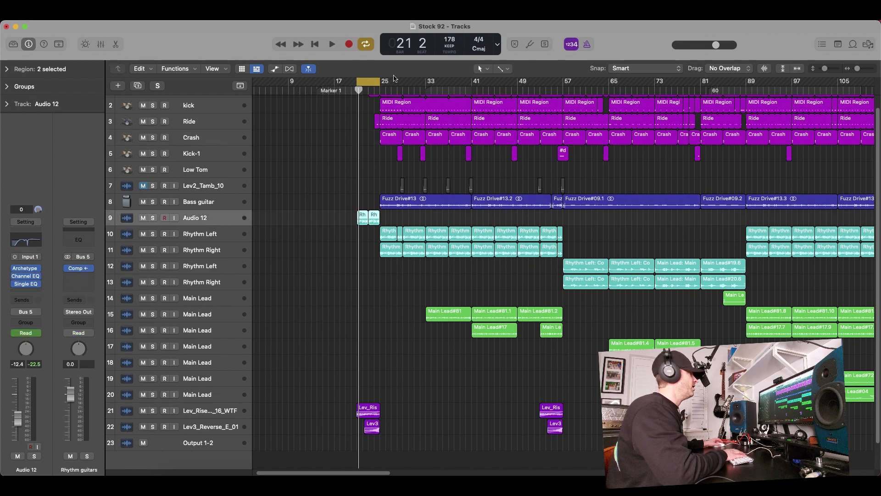
click(370, 49)
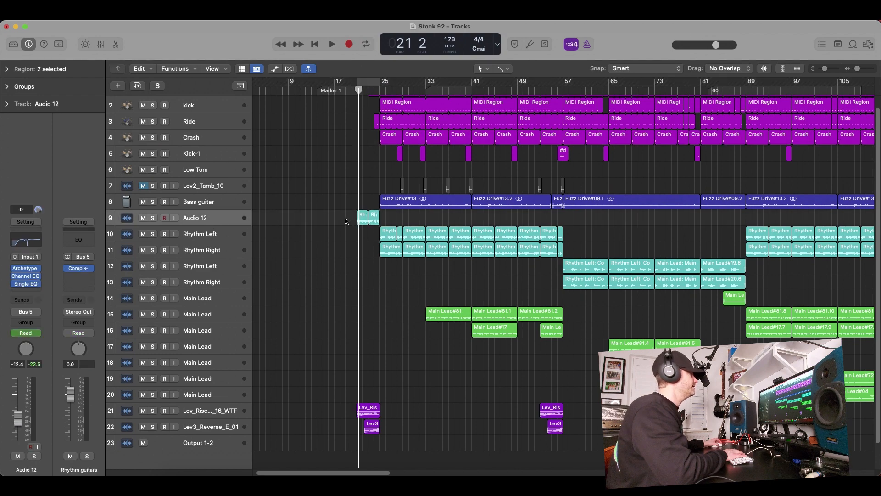
drag(824, 69, 865, 71)
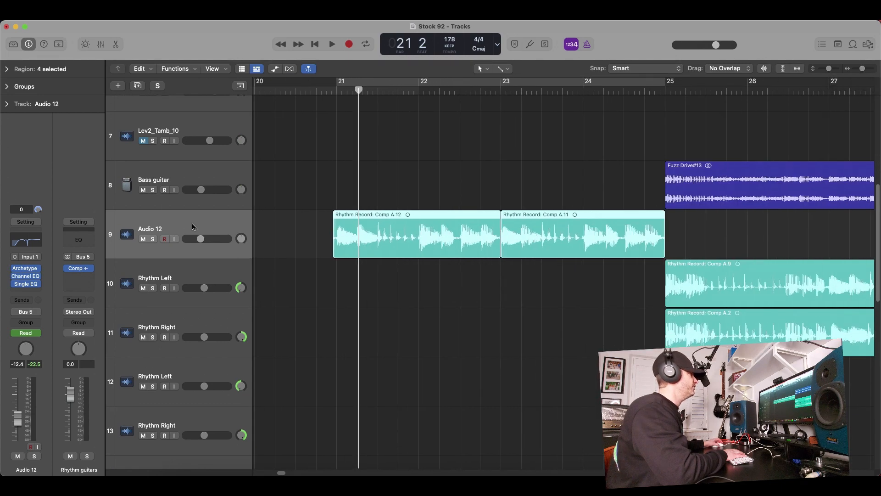
Listen to the upper Rhythm Left track soloed from bar 31, and unsolo it
scroll(402, 232, right, 10)
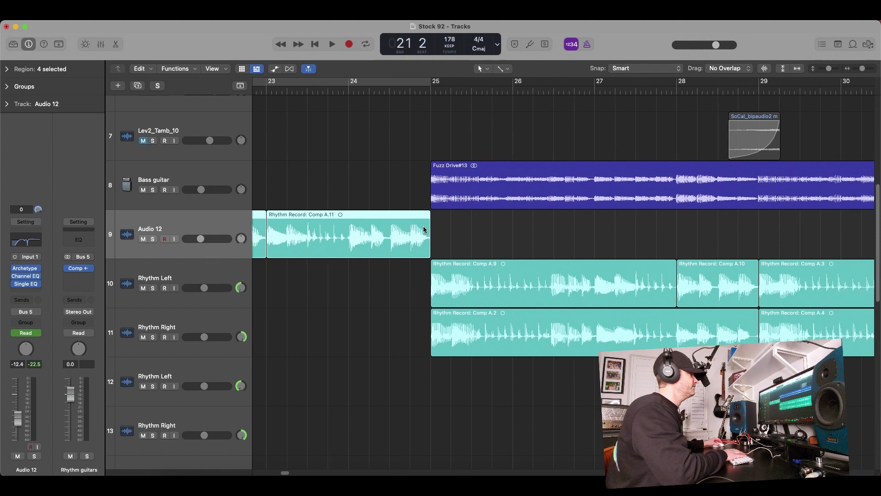
scroll(425, 230, right, 6)
key(super+Left)
key(super+Left)
key(super+Left)
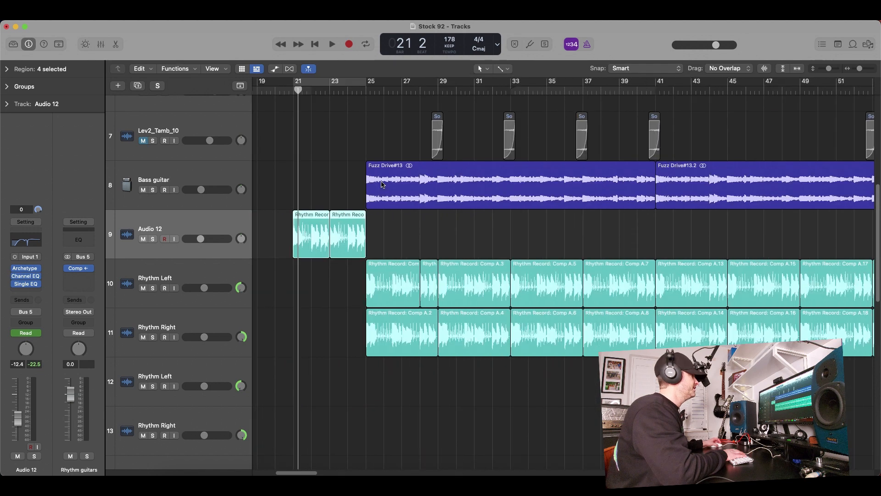
click(474, 90)
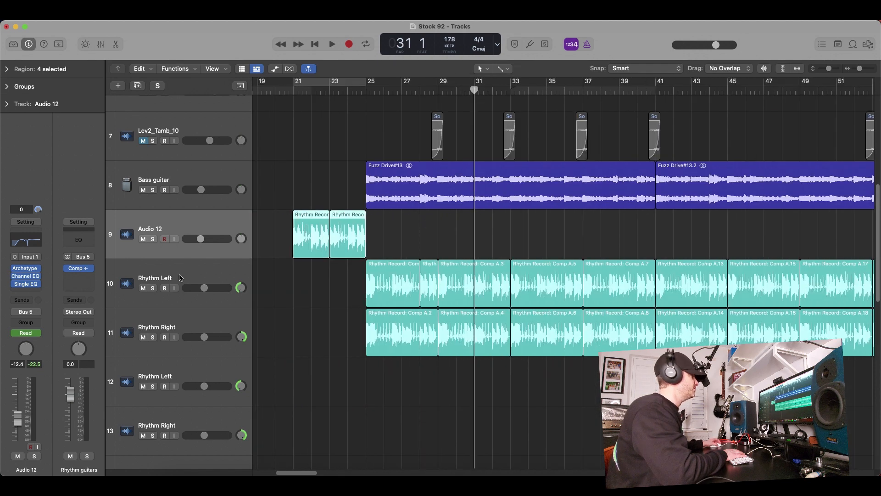
click(153, 288)
key(space)
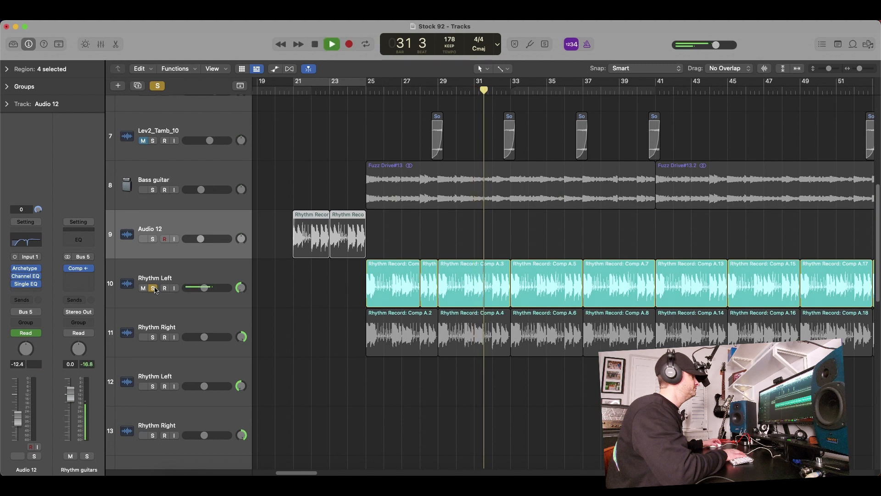
key(space)
click(152, 286)
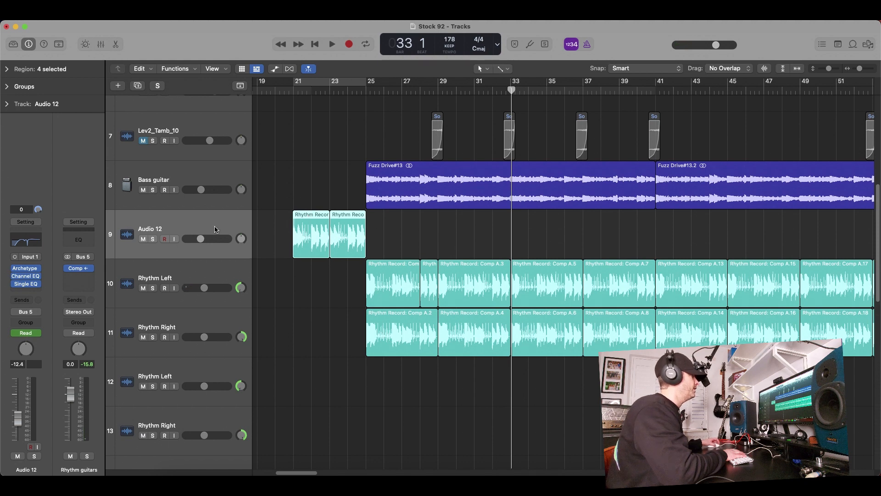
Solo the Audio 12 track, play it from bar 21, and display its Frequency automation
click(153, 239)
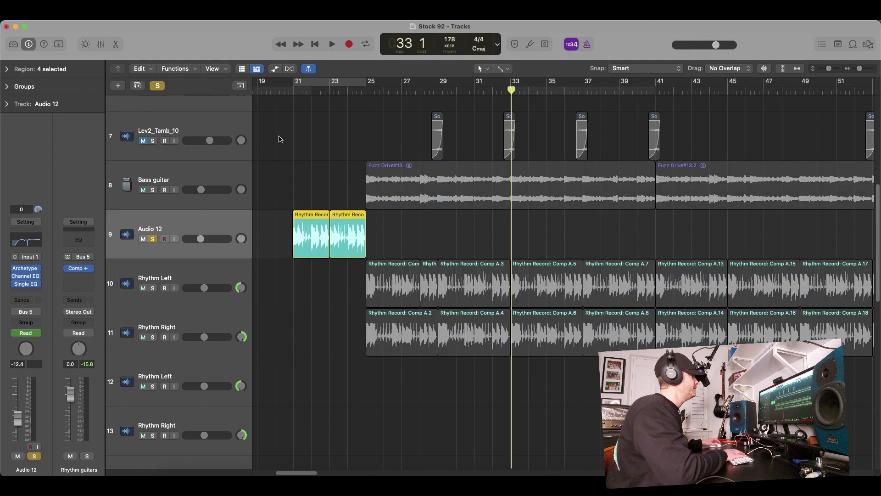
click(295, 94)
key(space)
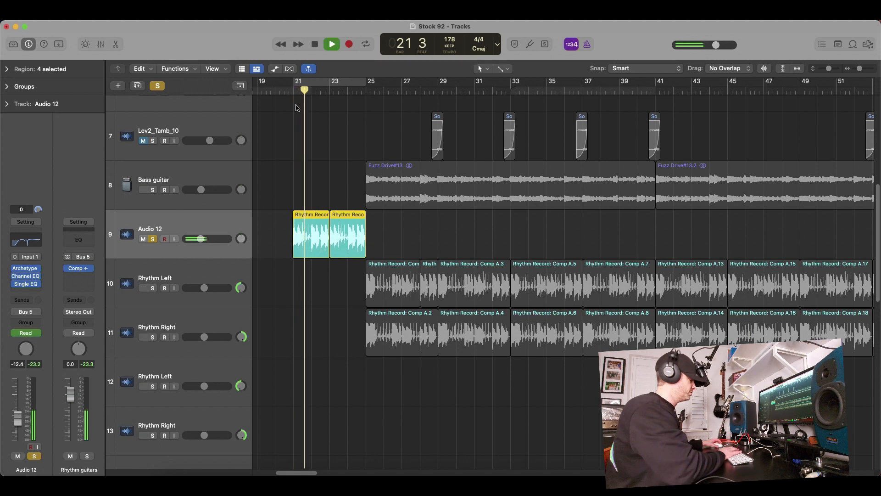
key(a)
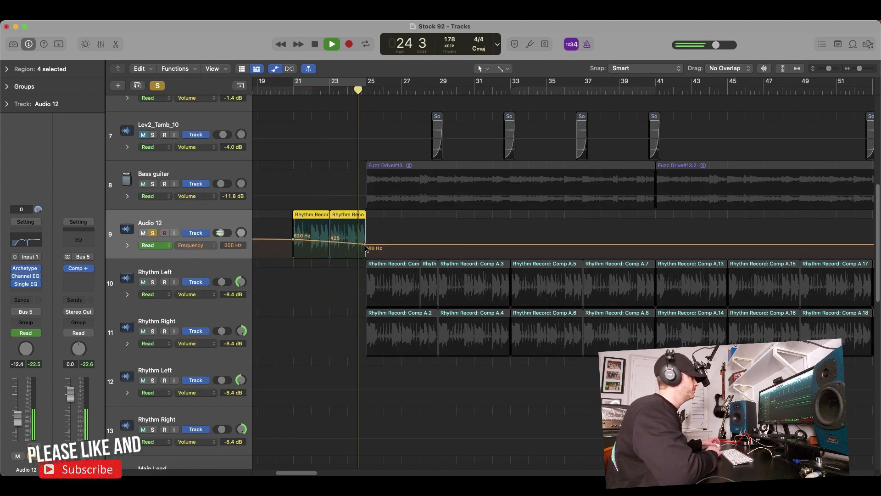
key(space)
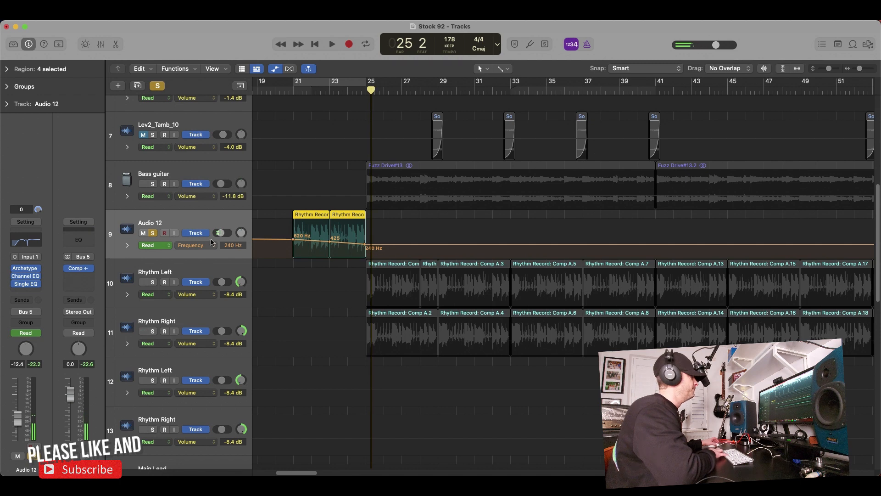
Open Audio 12's Single Band EQ, play the low-cut automation from bar 21, and close the plug-in, automation view and solo
click(28, 284)
drag(326, 145, 560, 156)
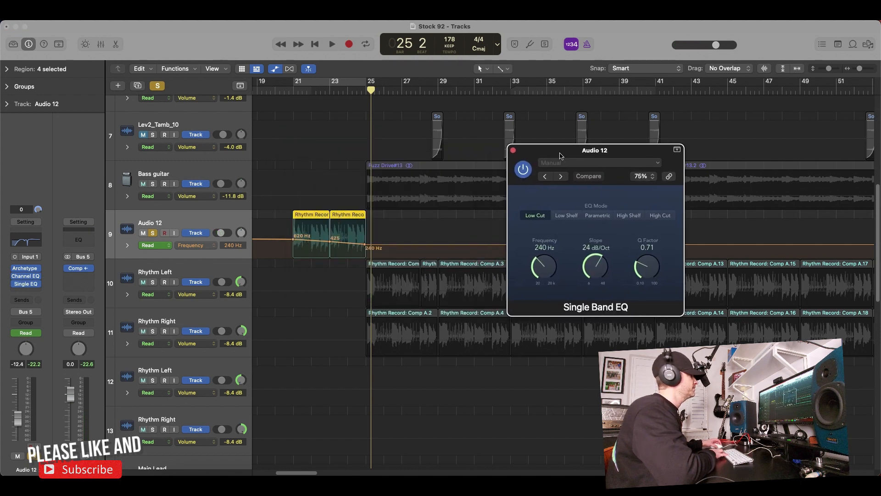
click(294, 95)
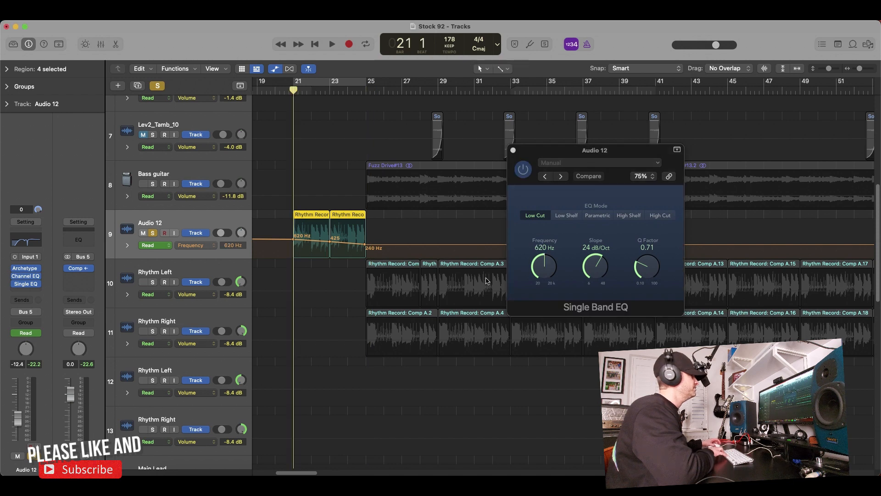
key(space)
key(space)
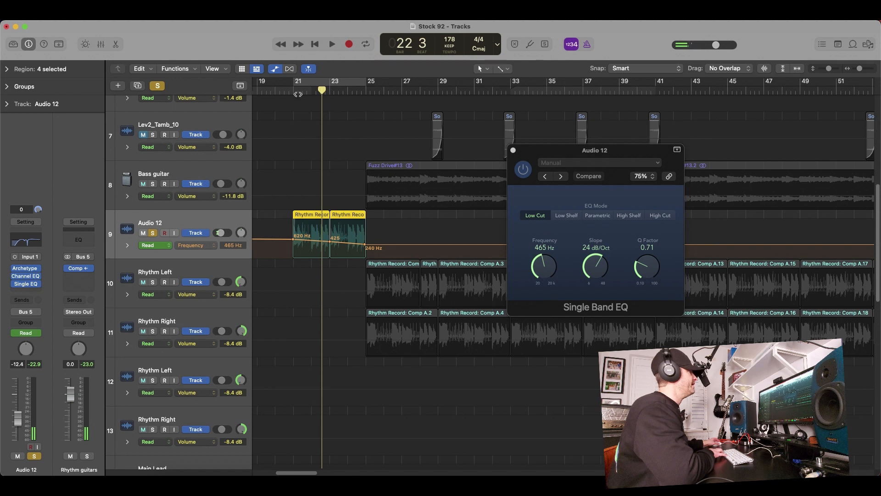
key(space)
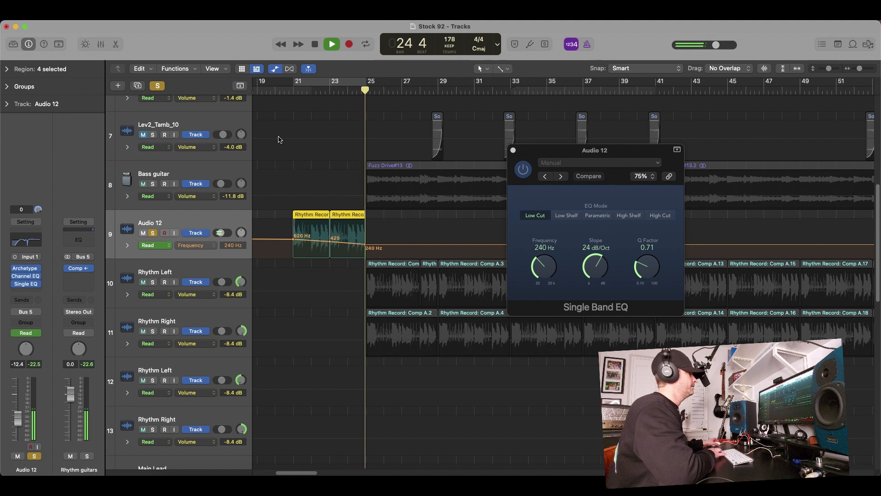
key(space)
key(a)
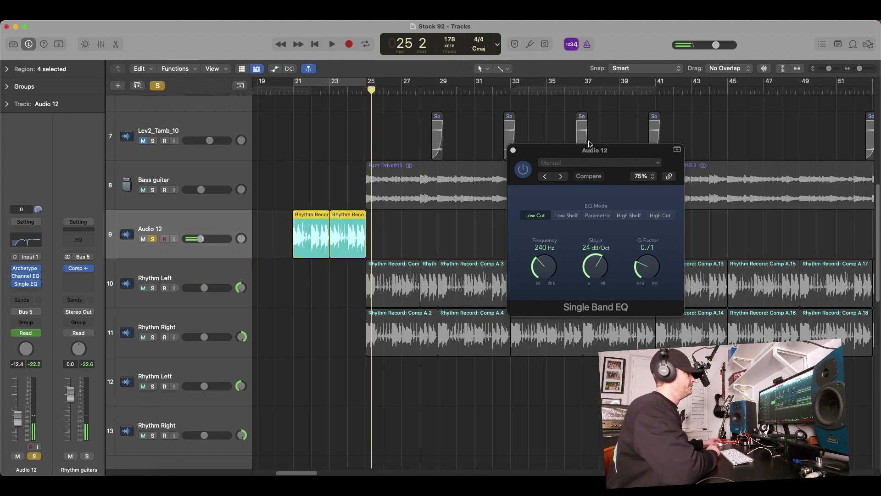
click(512, 150)
click(158, 85)
Solo the Lev_Riser_128_16_WTF and Lev3_Reverse_E_01 tracks and play them together from bar 21
scroll(312, 198, down, 10)
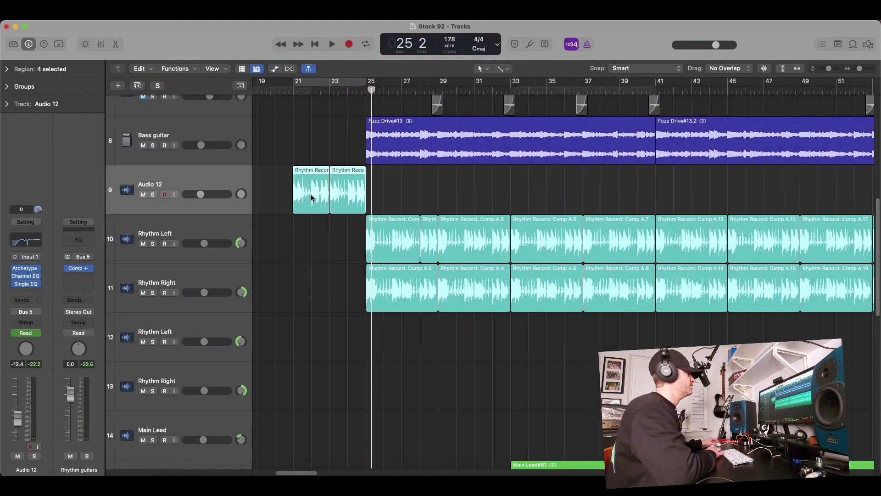
click(211, 288)
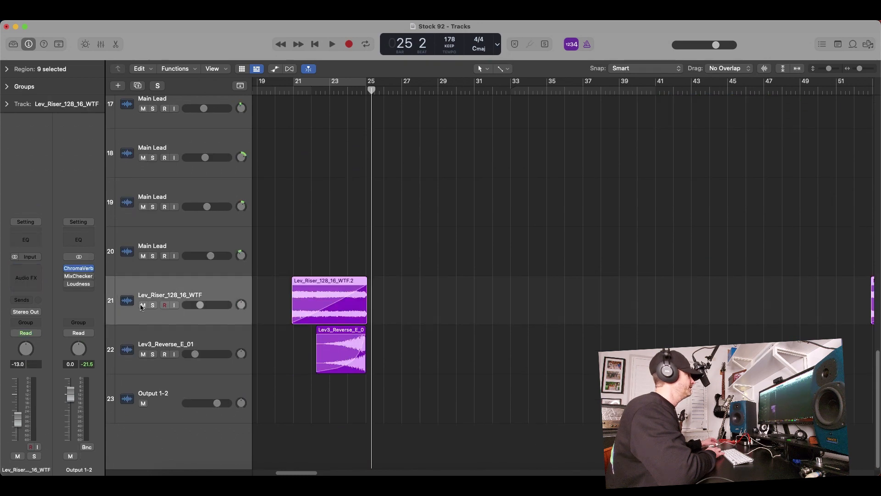
click(153, 305)
click(153, 354)
click(292, 91)
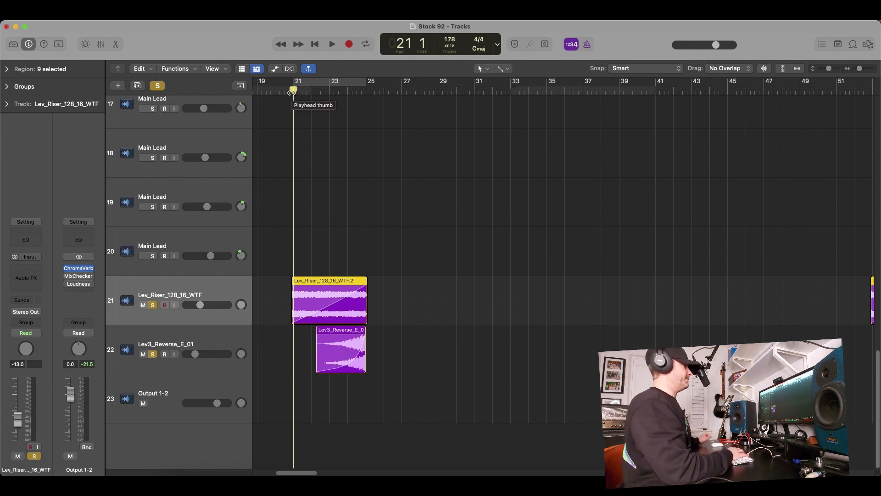
key(space)
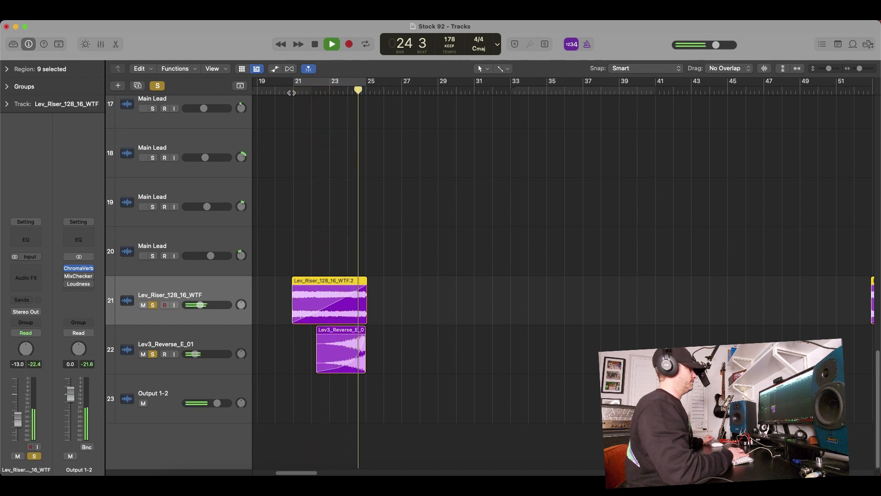
key(space)
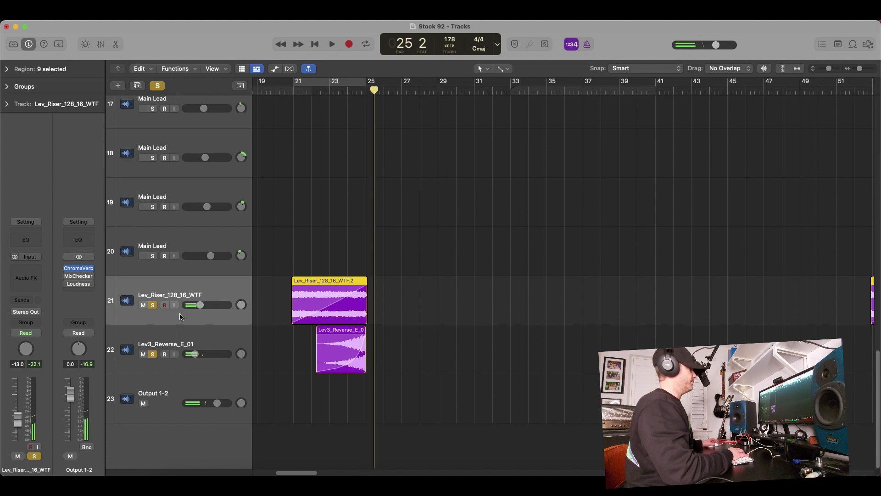
Audition the riser track on its own, and the Lev3_Reverse_E_01 track on its own
click(154, 355)
key(space)
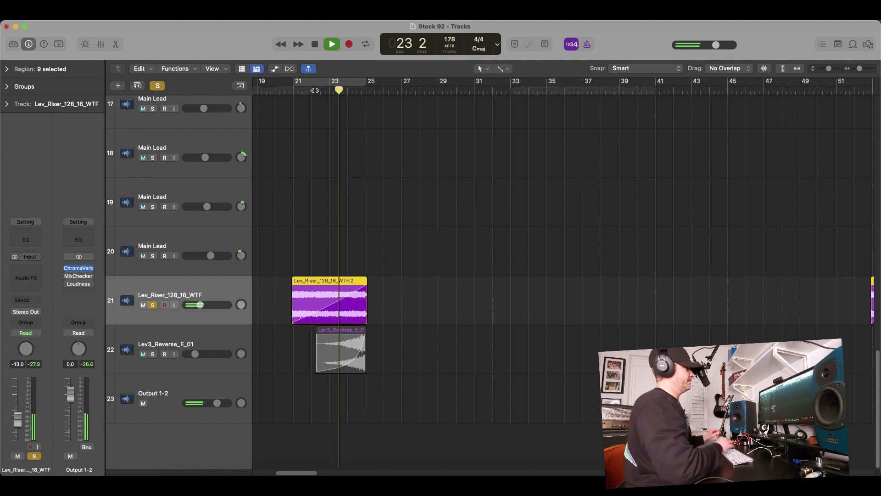
key(space)
alt+click(154, 355)
key(space)
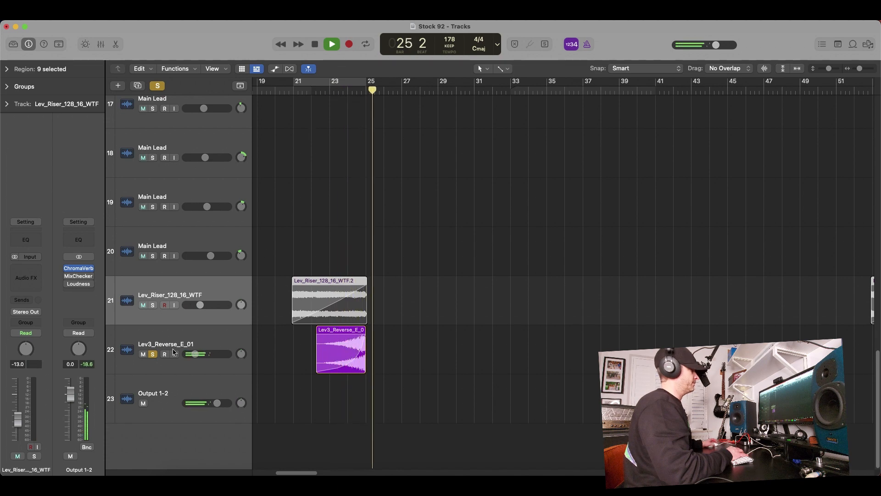
Solo the riser again alongside the reverse effect, replay both from bar 21, and clear all solos
click(152, 305)
click(300, 91)
key(space)
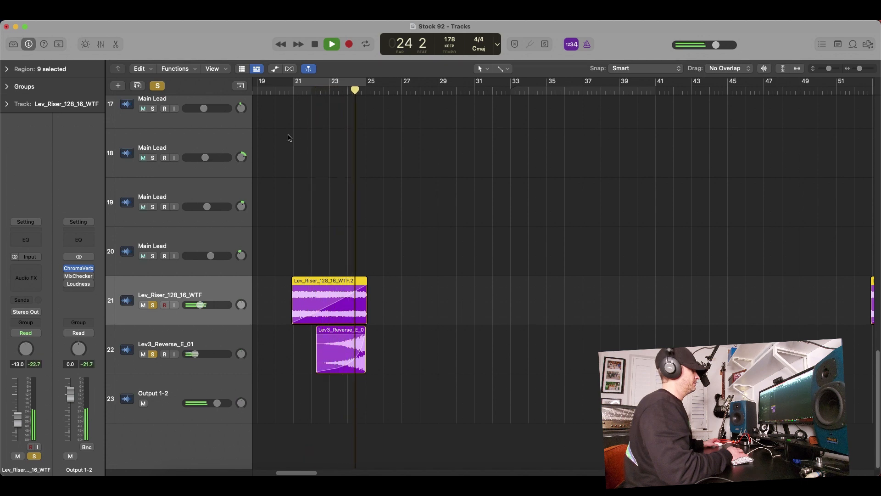
key(space)
click(158, 85)
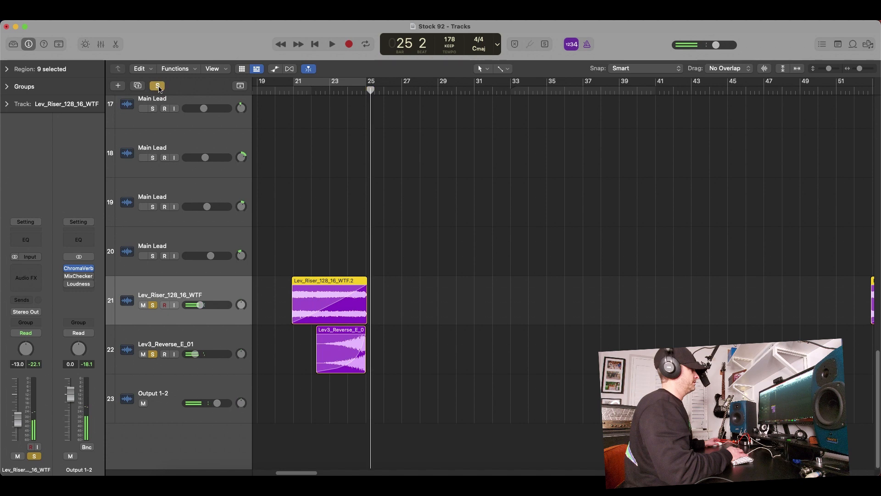
Reduce the track height until all 23 tracks fit, and play the full mix from bar 21
scroll(469, 118, up, 3)
drag(829, 68, 824, 69)
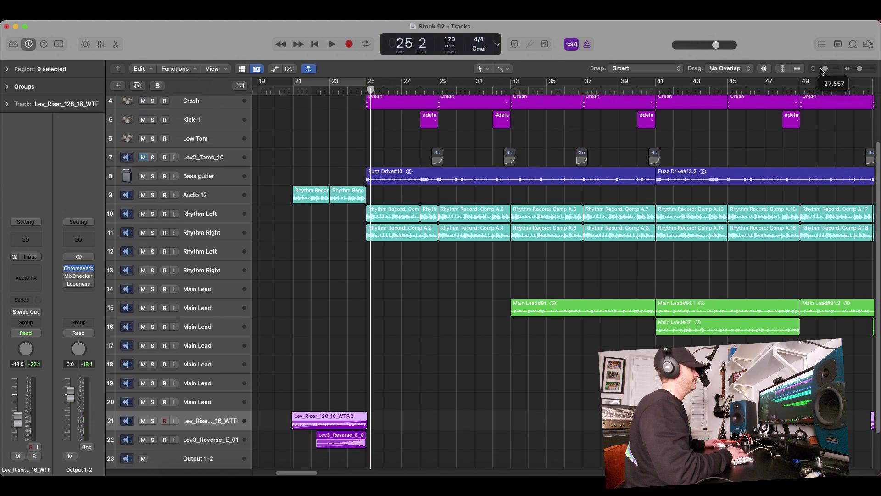
click(293, 90)
key(space)
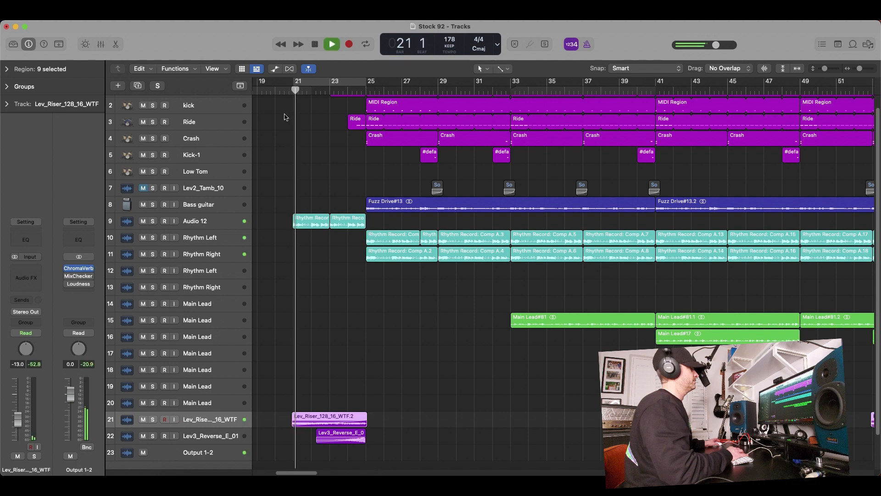
scroll(285, 117, up, 1)
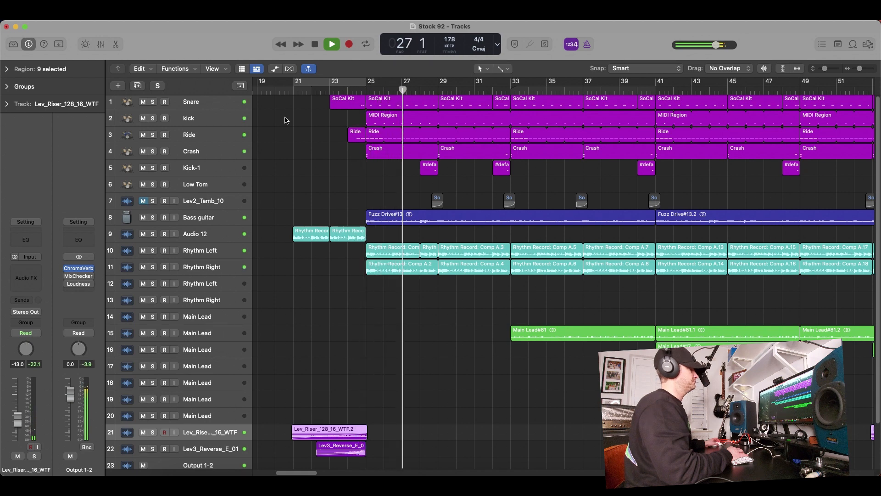
Solo the Rhythm Left and Rhythm Right tracks 10 and 11 during playback, and stop after listening to them
click(153, 250)
click(153, 266)
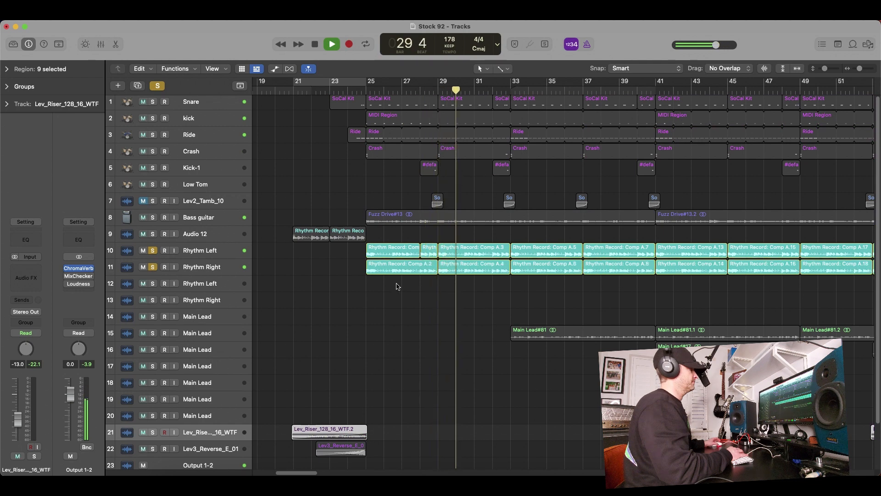
key(space)
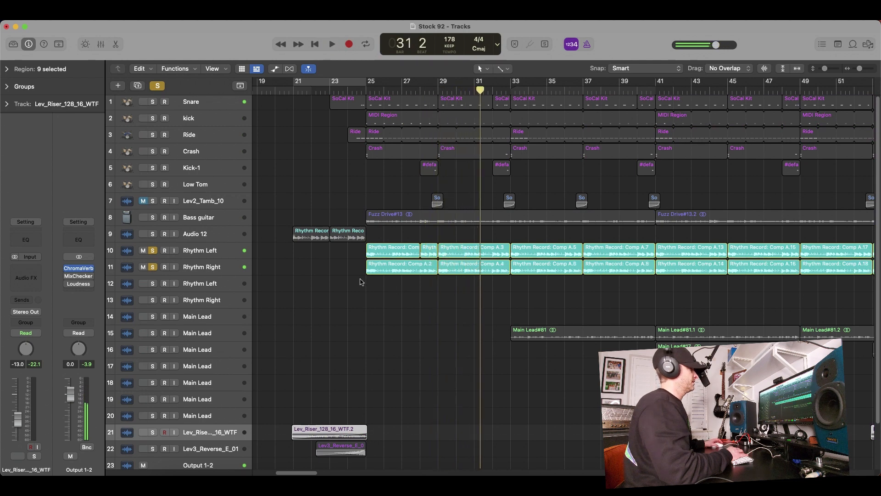
Open the Archetype Nolly plug-in on Rhythm Left and examine its EQ, pedals, amp, cabinet, and delay and reverb sections
click(206, 251)
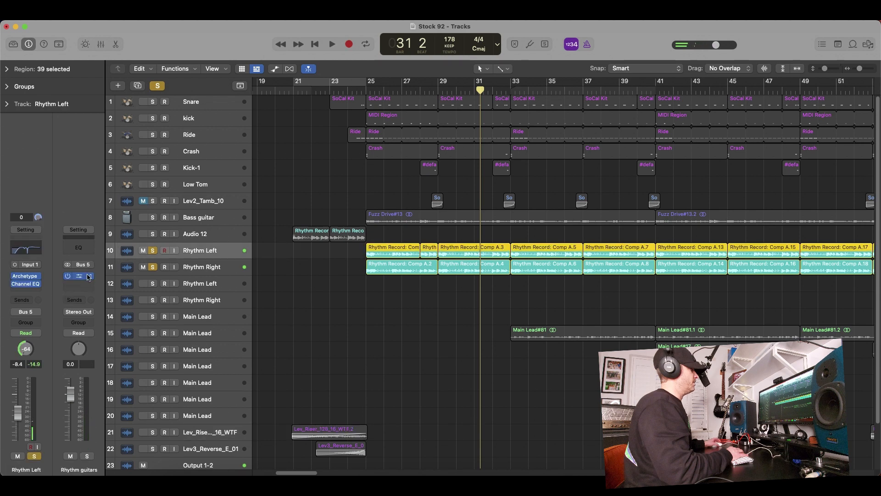
click(26, 277)
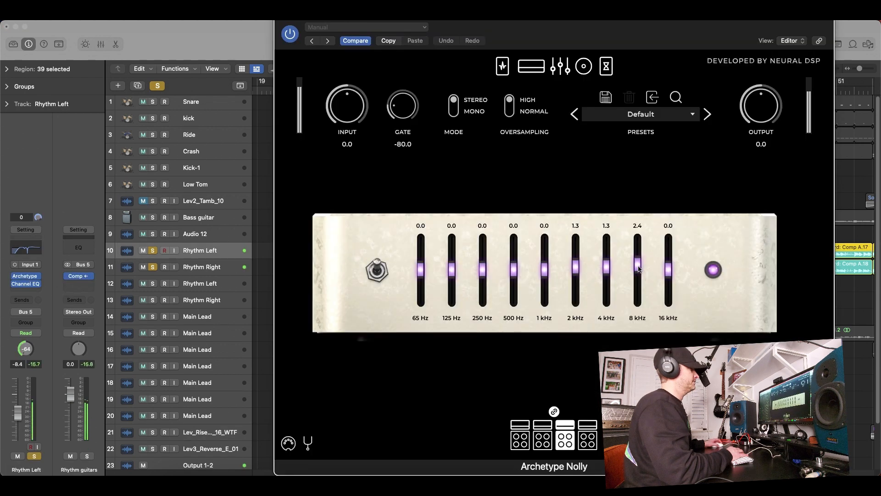
click(502, 68)
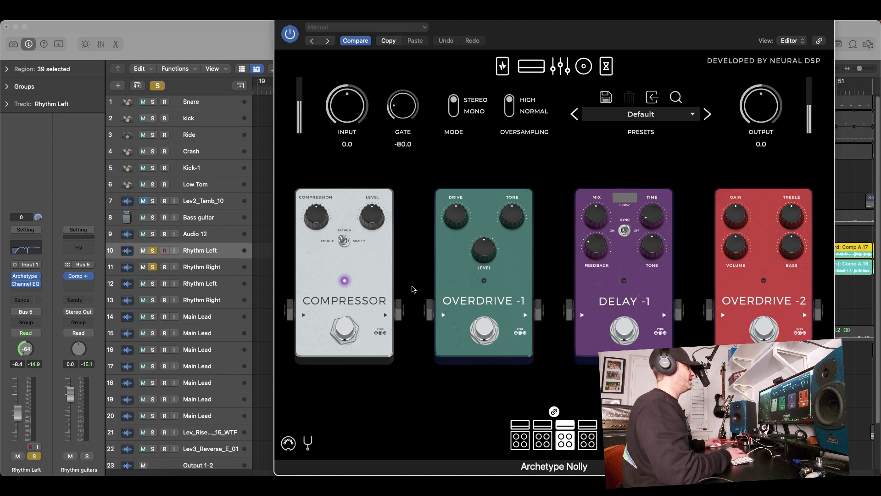
click(533, 69)
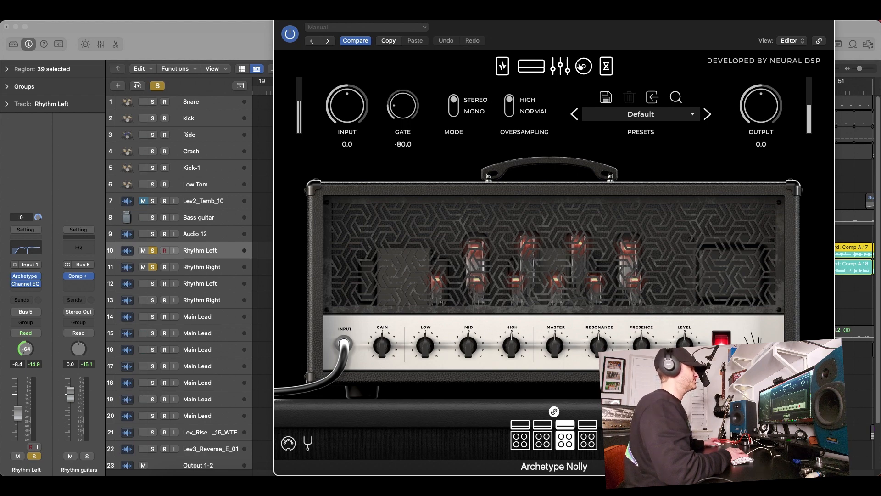
click(581, 67)
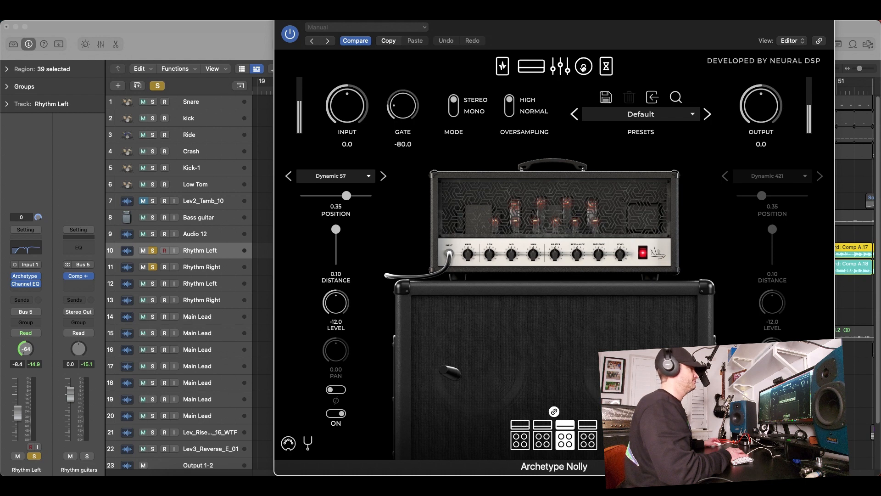
click(610, 68)
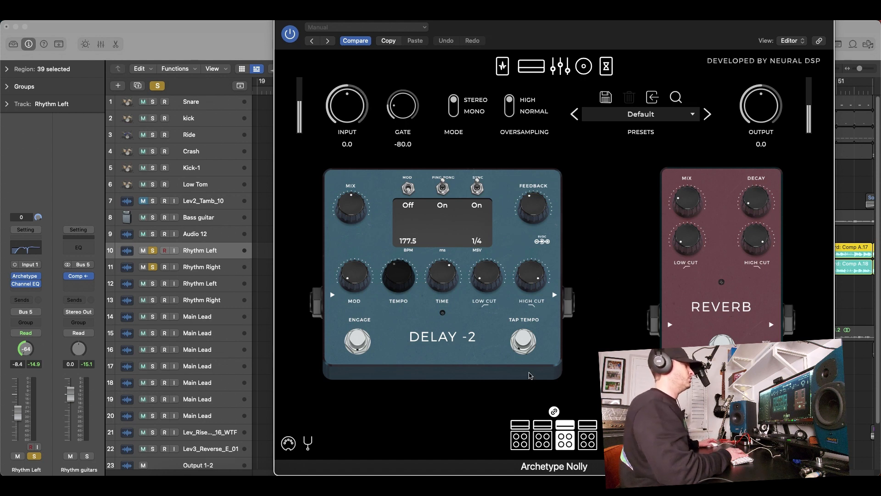
click(502, 66)
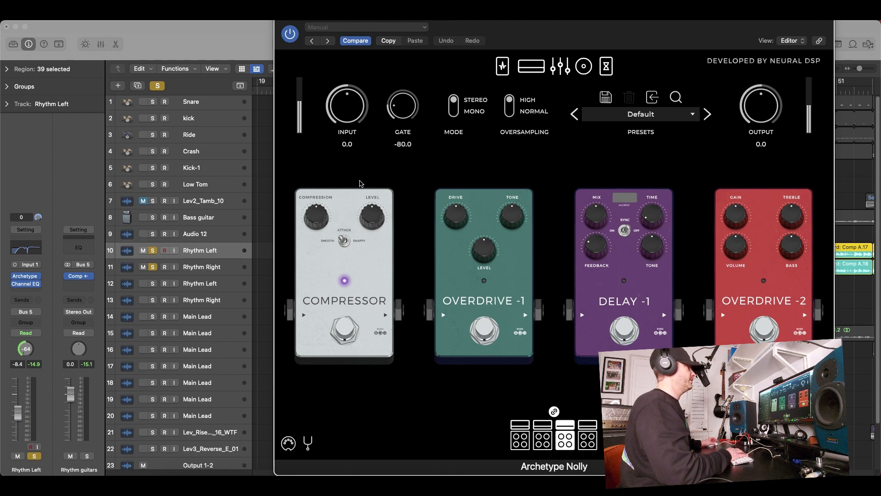
View the amp section of Rhythm Left's Archetype Nolly plug-in, and play the soloed rhythm guitars from bar 25 before stopping
click(528, 70)
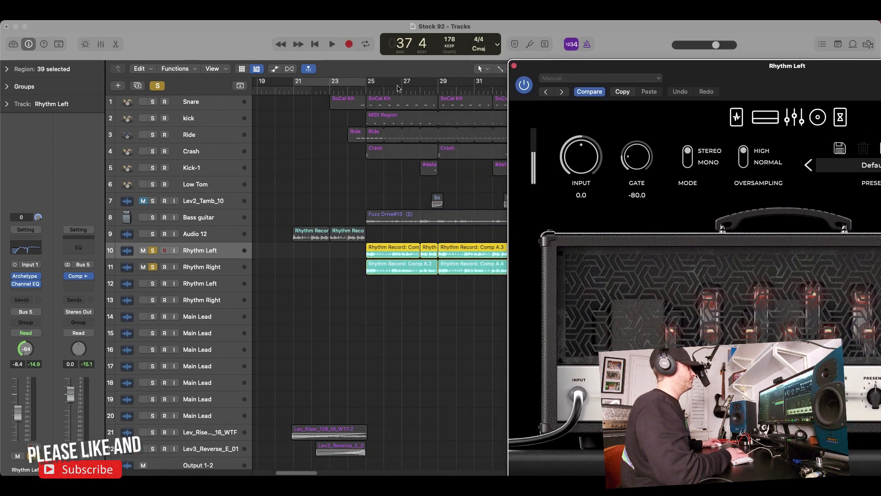
click(375, 88)
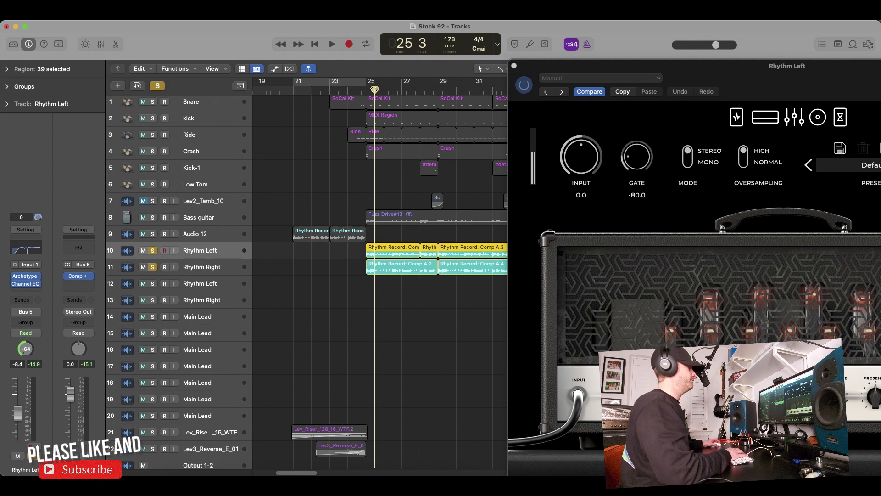
key(space)
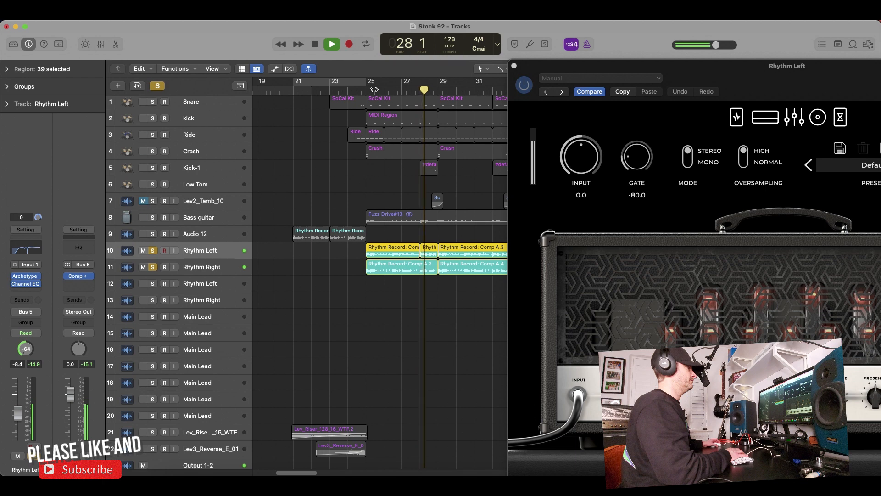
key(space)
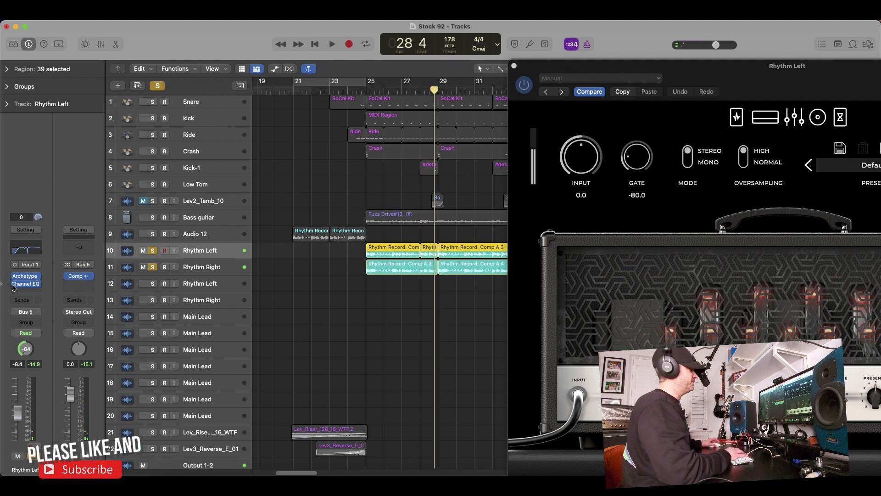
Open ChromaVerb on the Output 1-2 track, examine its Room reverb settings, and close the plug-in windows
scroll(230, 296, down, 3)
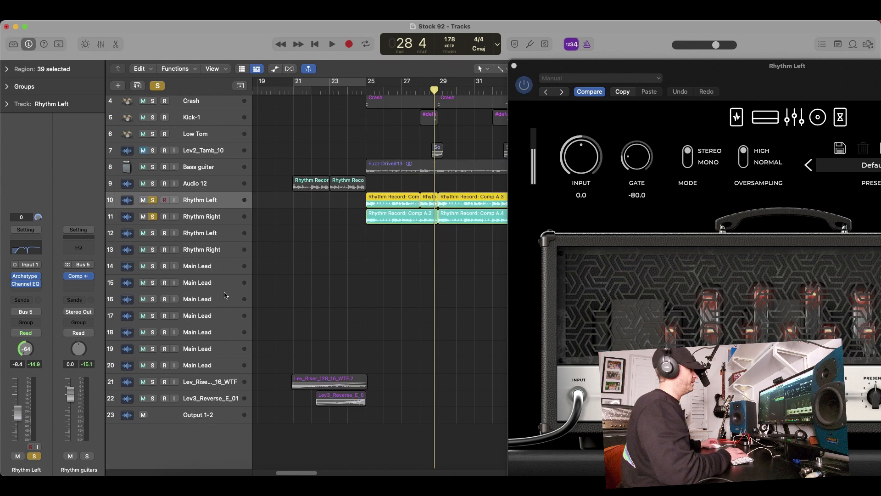
click(193, 419)
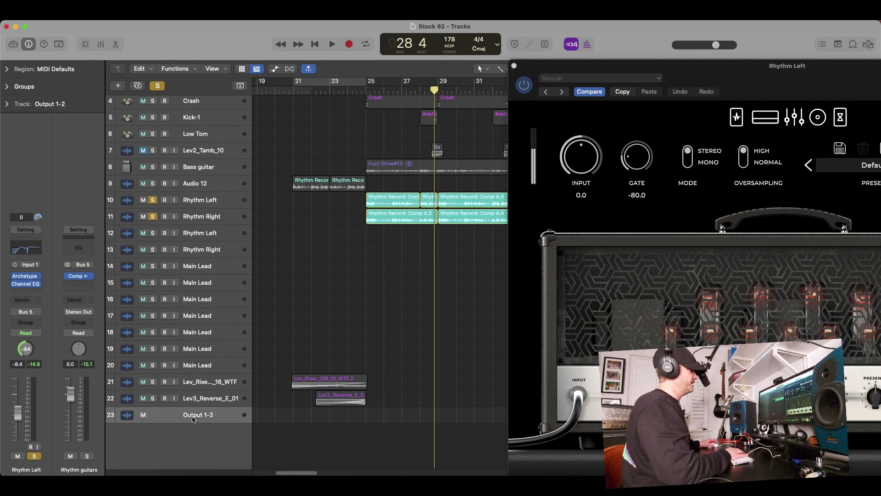
mouse_move(24, 295)
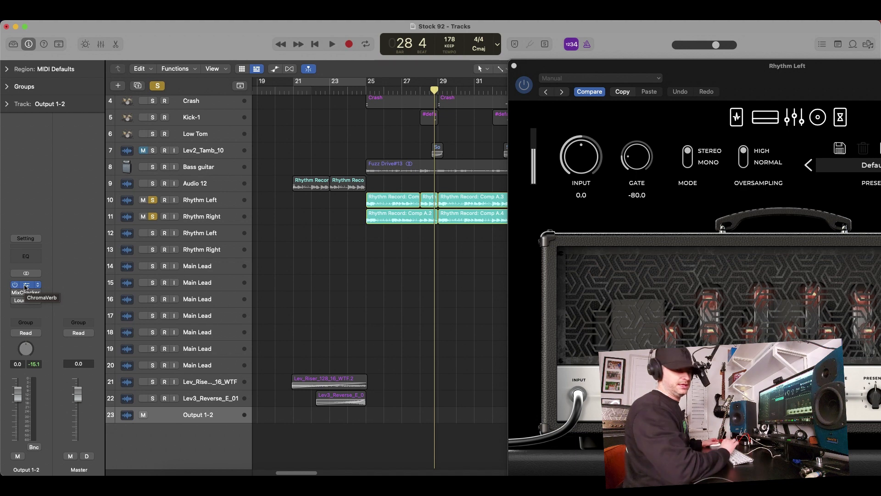
click(25, 287)
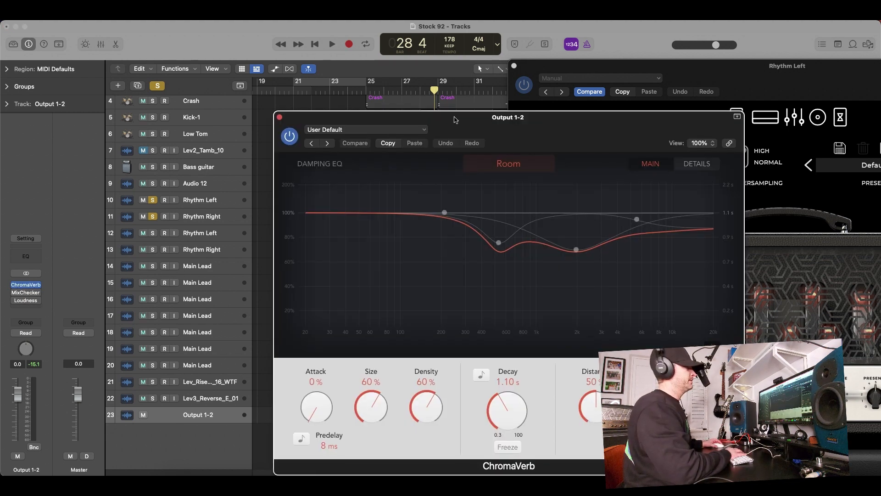
drag(459, 122, 436, 78)
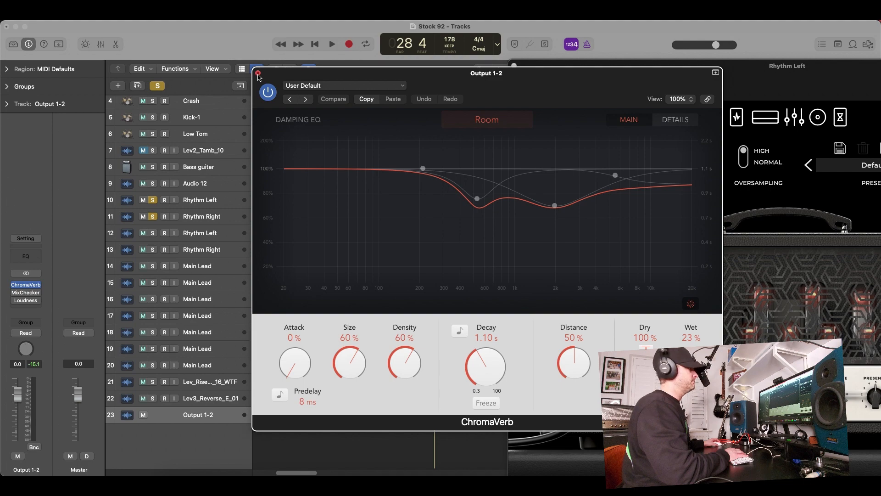
click(258, 73)
click(200, 27)
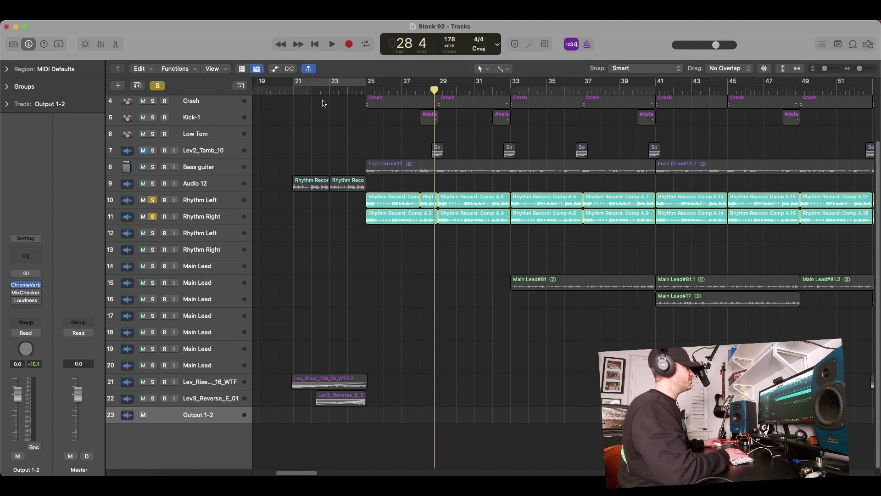
Clear all track solos and play the full mix from bar 25
click(158, 86)
scroll(367, 90, up, 3)
click(367, 90)
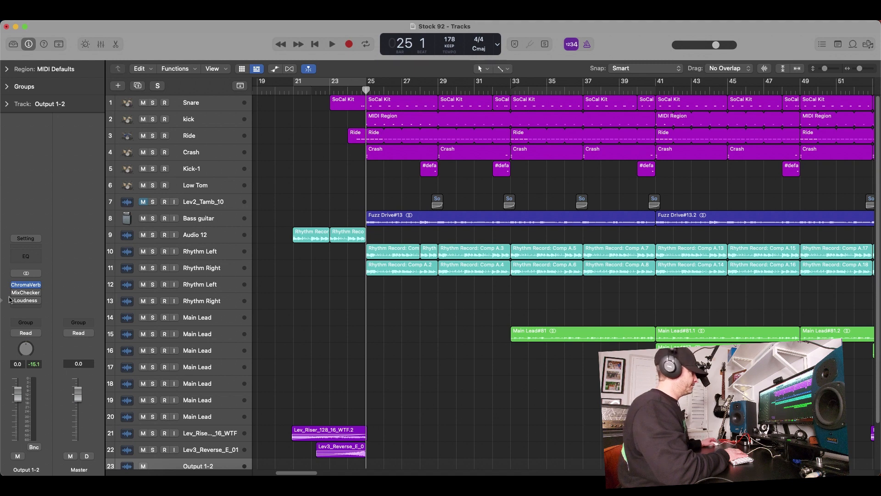
key(space)
key(space)
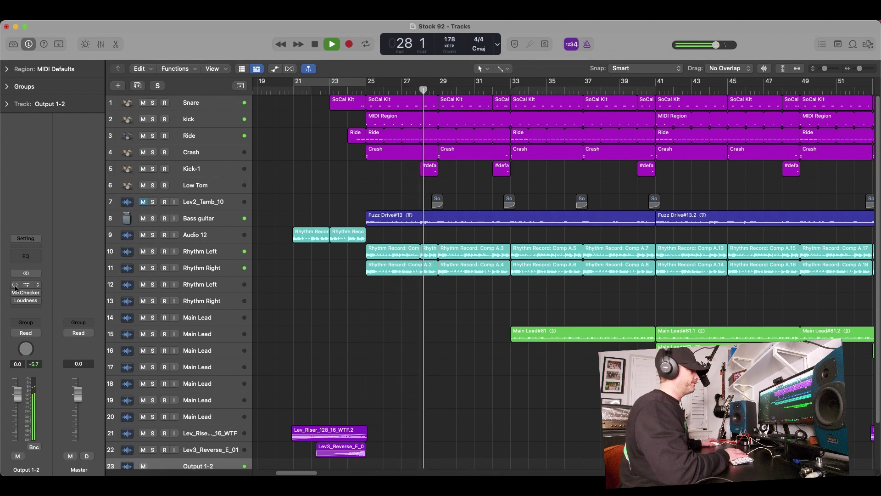
Reopen ChromaVerb on Output 1-2 and toggle it on and off to compare the full mix, stopping at bar 41
click(25, 285)
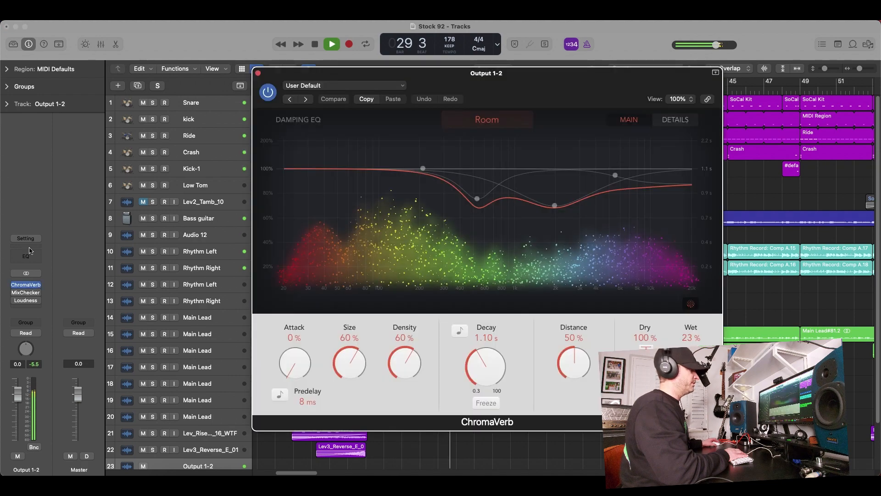
click(268, 92)
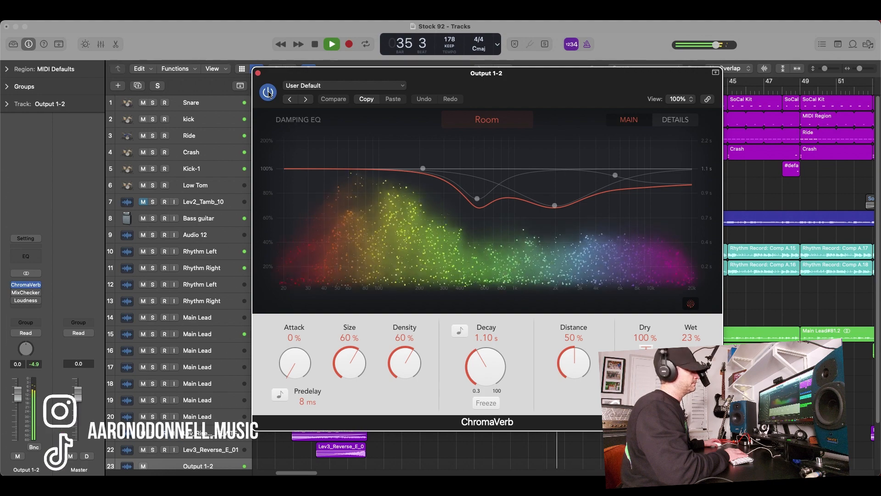
click(268, 92)
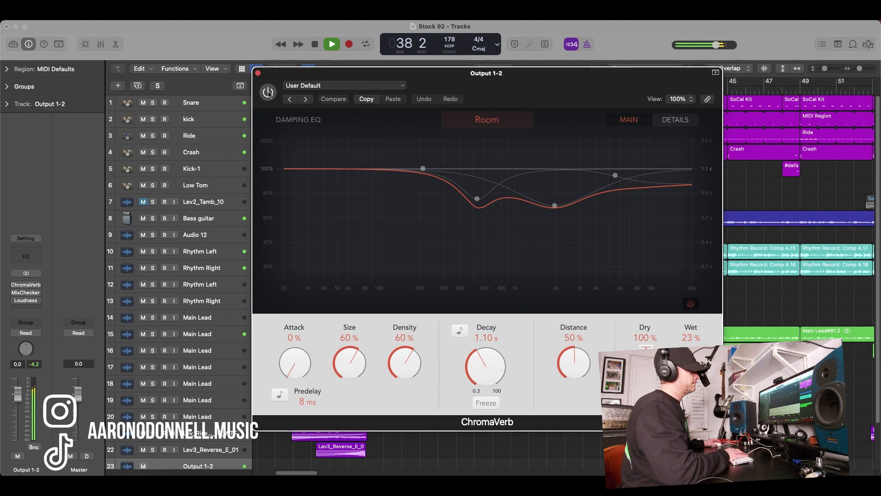
click(269, 93)
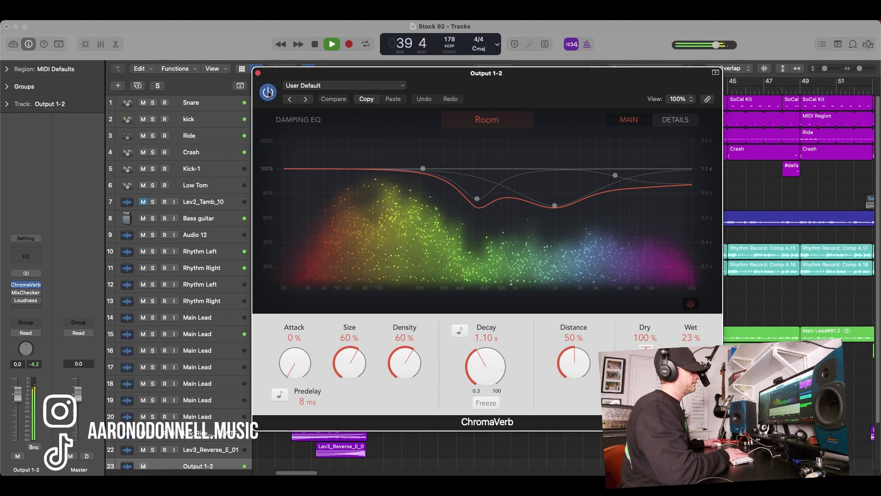
key(space)
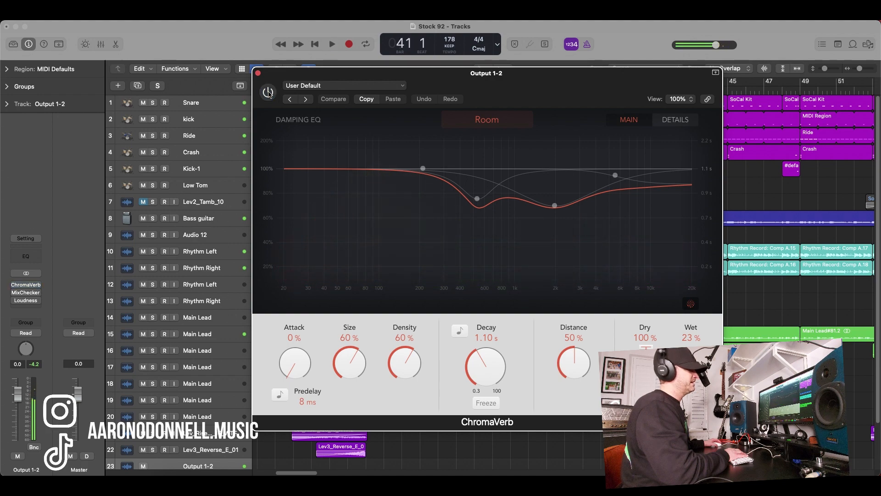
Move the ChromaVerb window clear of the drum tracks, solo Snare through Kick-1 together, and play them from bar 25
drag(288, 85, 325, 269)
click(184, 108)
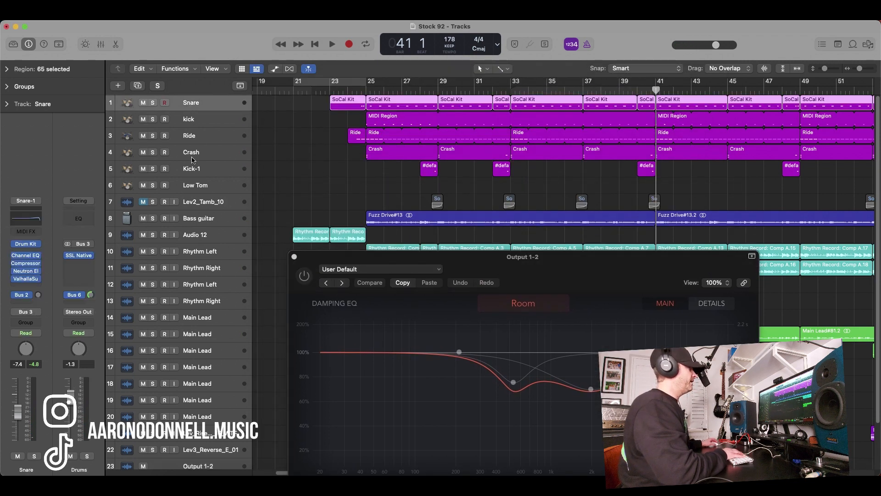
shift+click(212, 171)
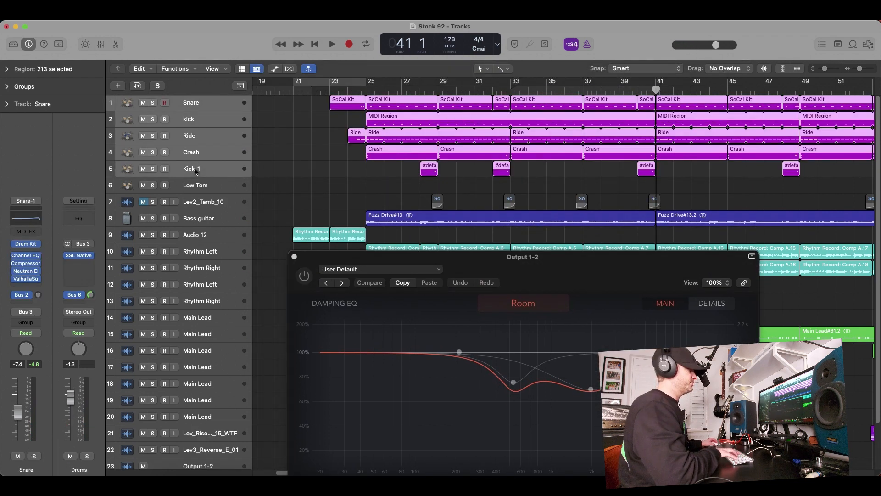
click(152, 103)
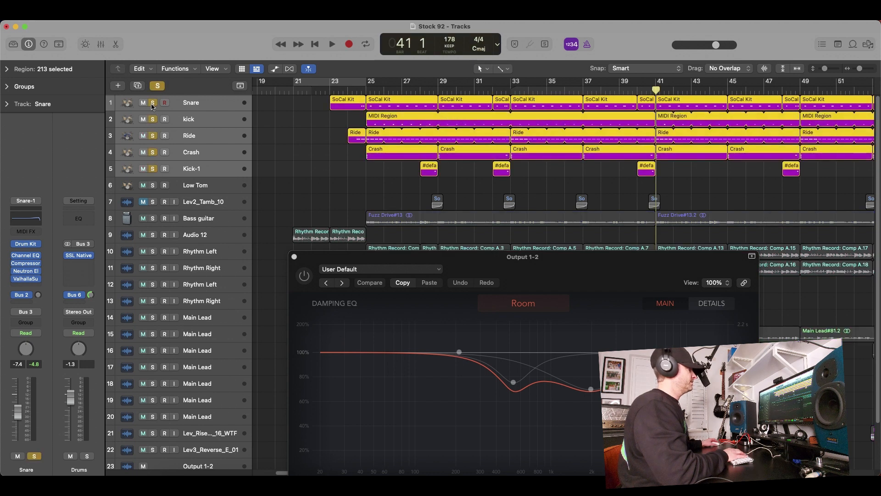
click(364, 88)
key(space)
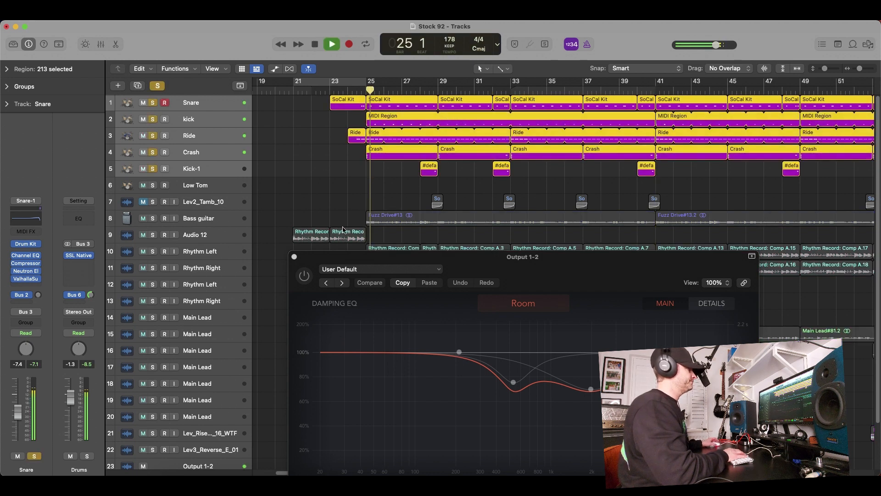
Compare the soloed drums with ChromaVerb on and off, leave it enabled, stop playback, and close its window
click(305, 277)
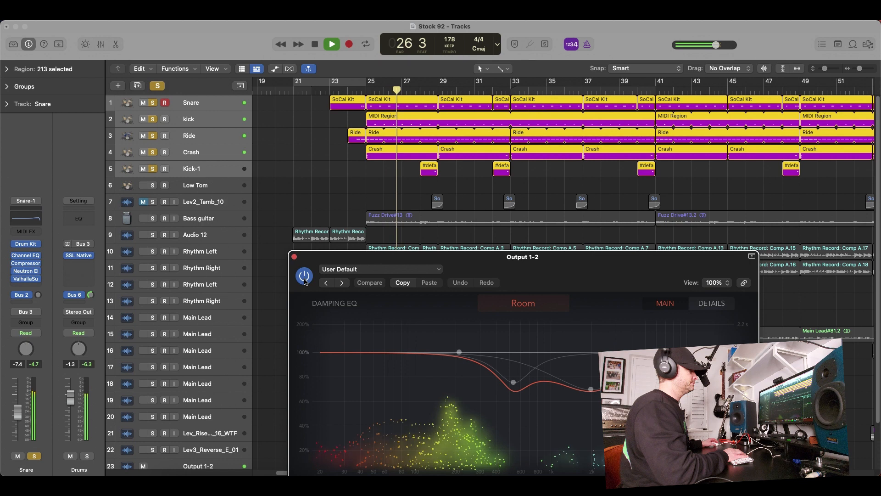
click(305, 277)
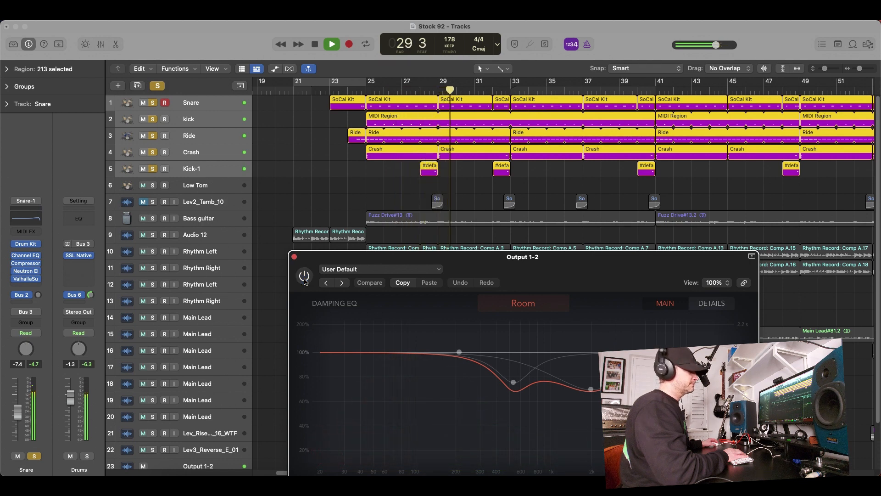
click(304, 276)
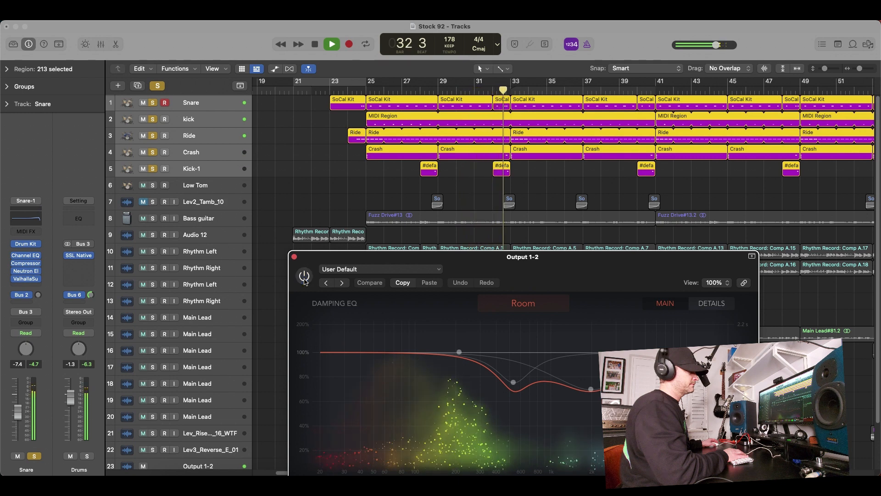
click(305, 276)
click(305, 276)
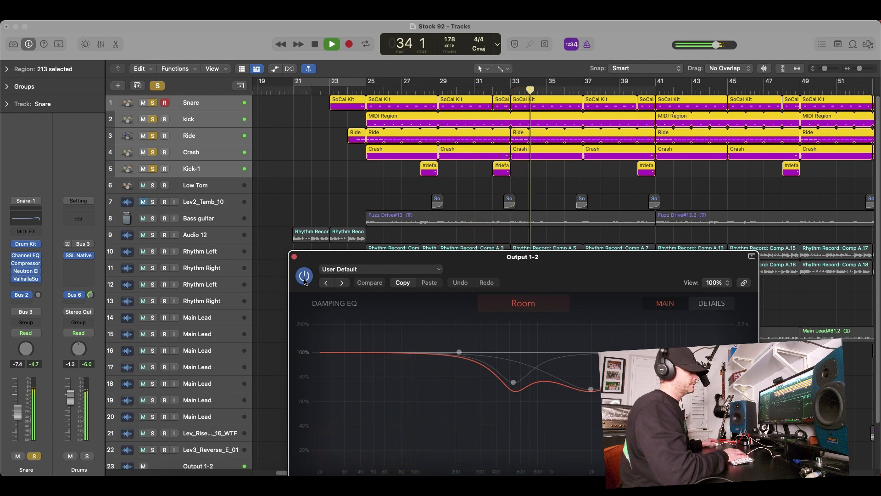
key(space)
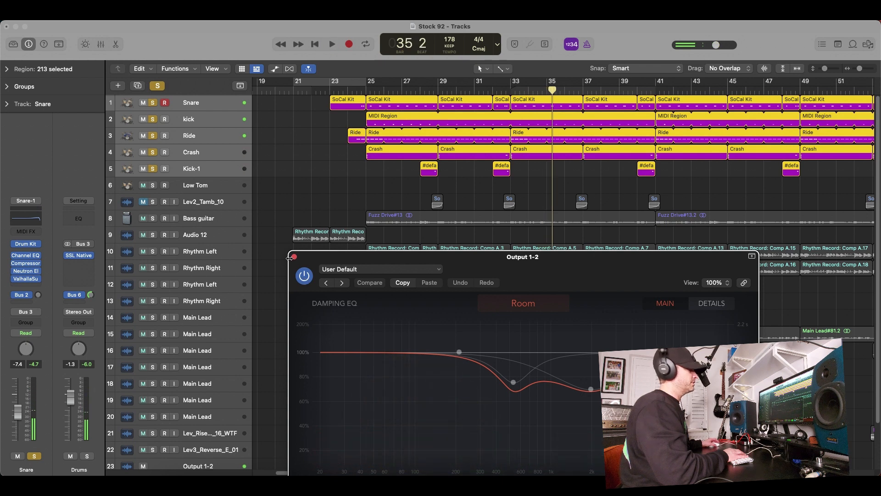
click(295, 257)
Clear the drum solos and resume playback from bar 35, soloing the Main Lead track 15
click(209, 218)
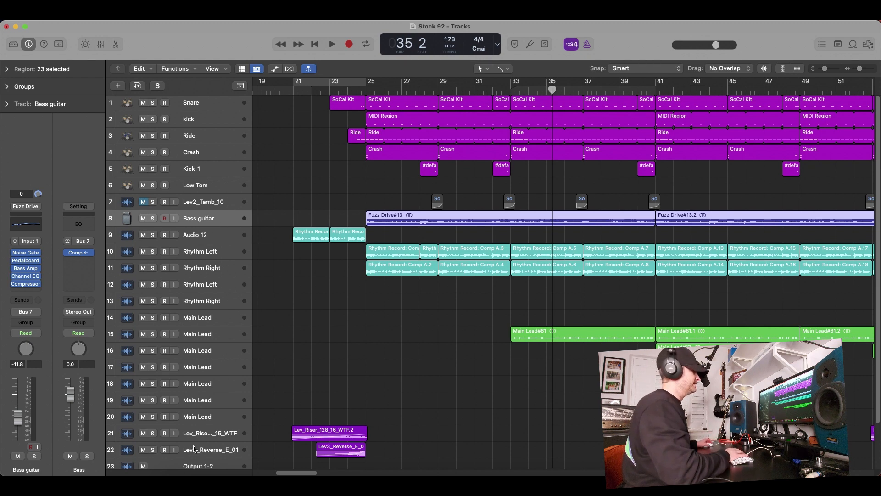
click(188, 466)
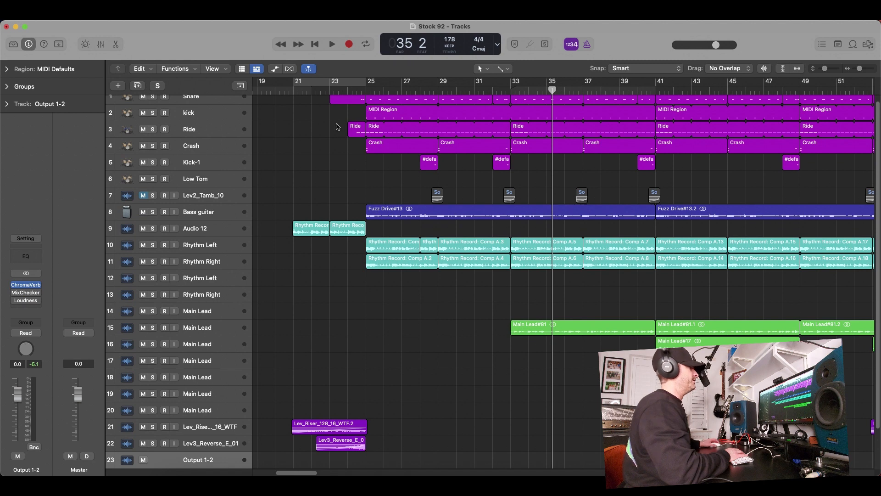
key(space)
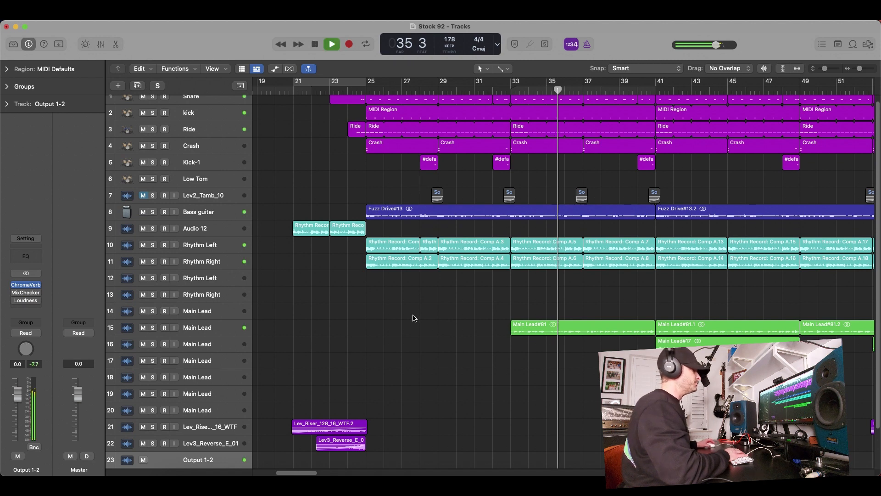
click(164, 333)
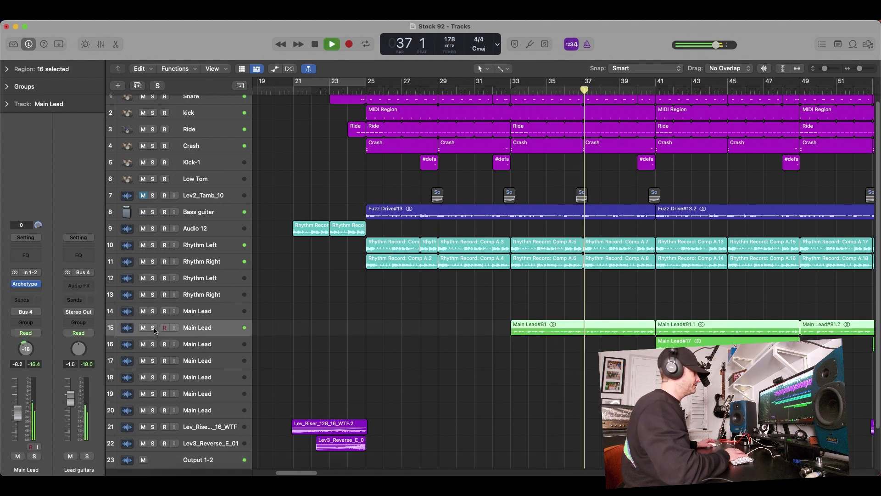
click(154, 328)
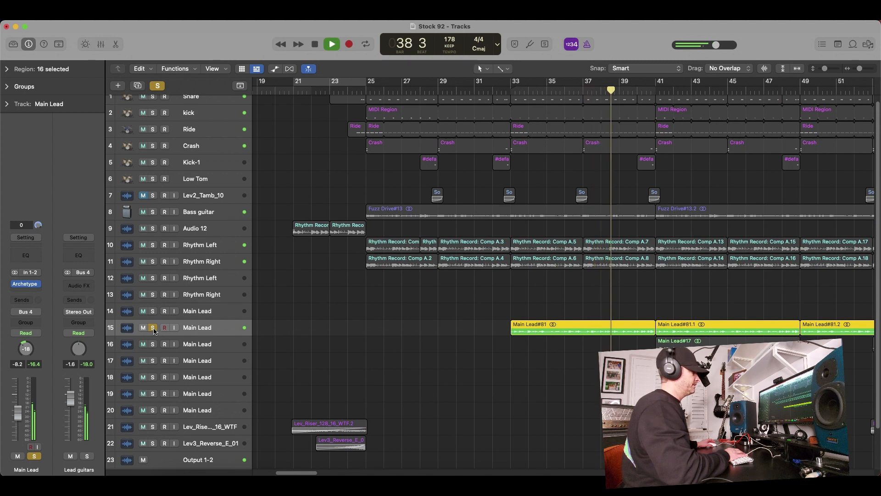
Open Archetype Nolly on Main Lead track 15, examine its pedals and its delay and reverb section, and close it
click(28, 285)
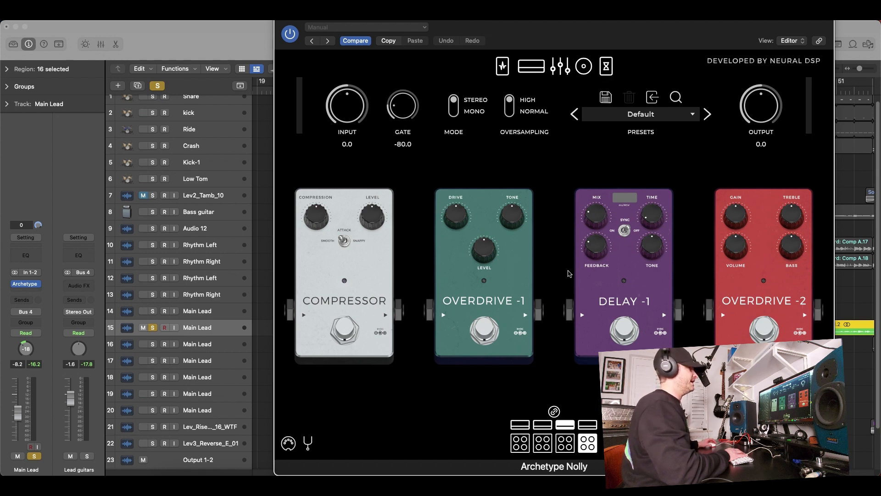
click(605, 73)
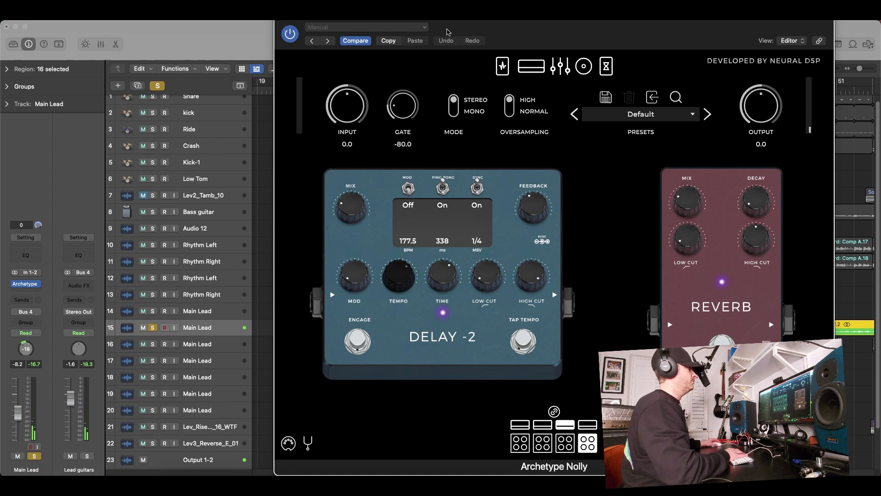
drag(446, 32, 465, 61)
click(299, 44)
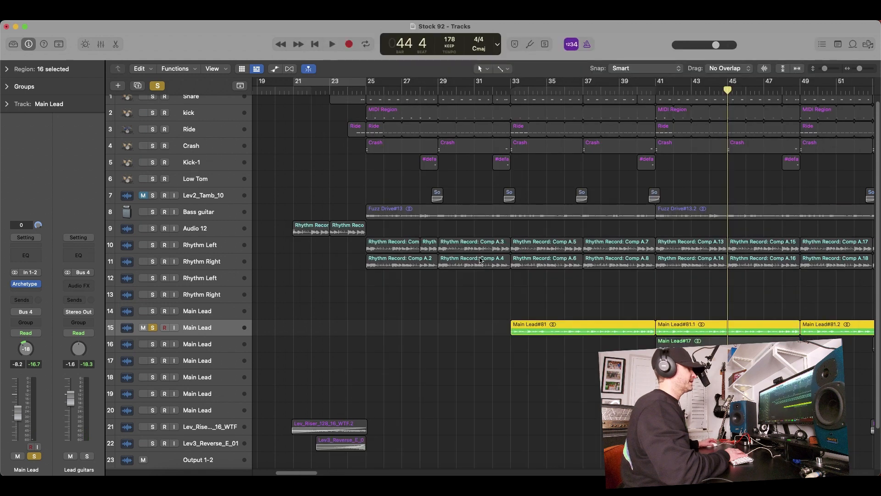
Solo Main Lead track 16 together with track 15 and play both leads from bar 40
click(153, 344)
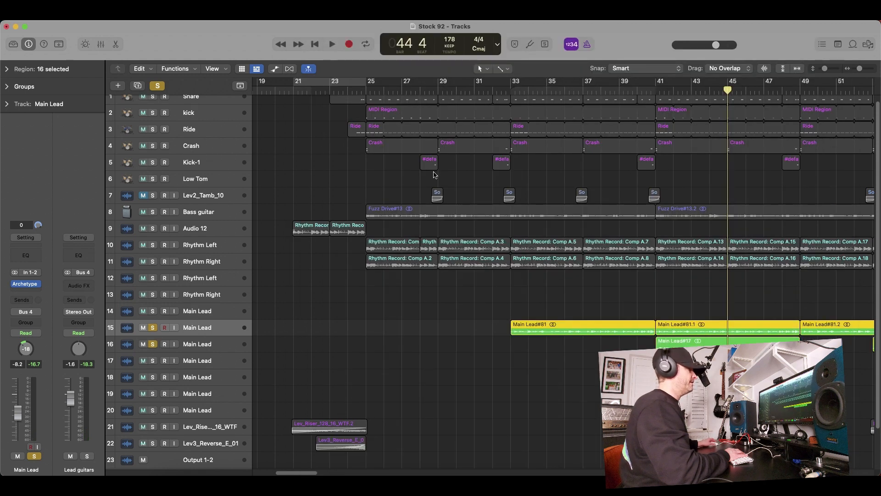
click(641, 90)
scroll(627, 106, right, 5)
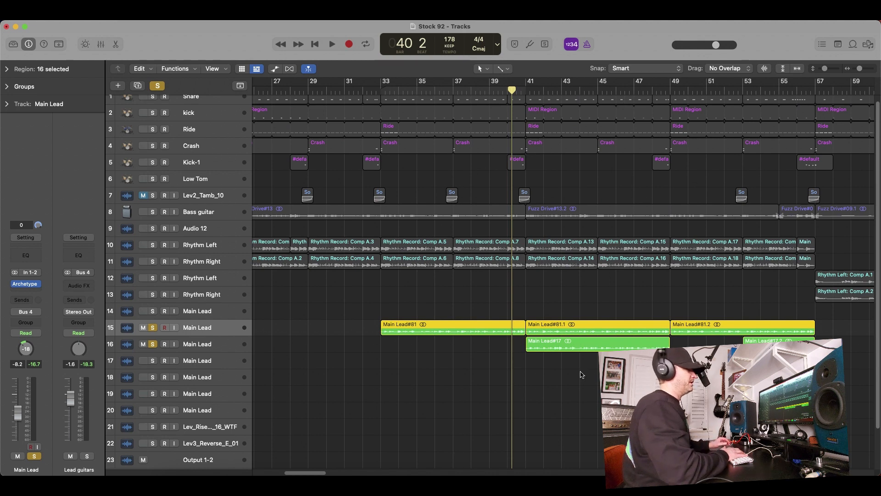
key(space)
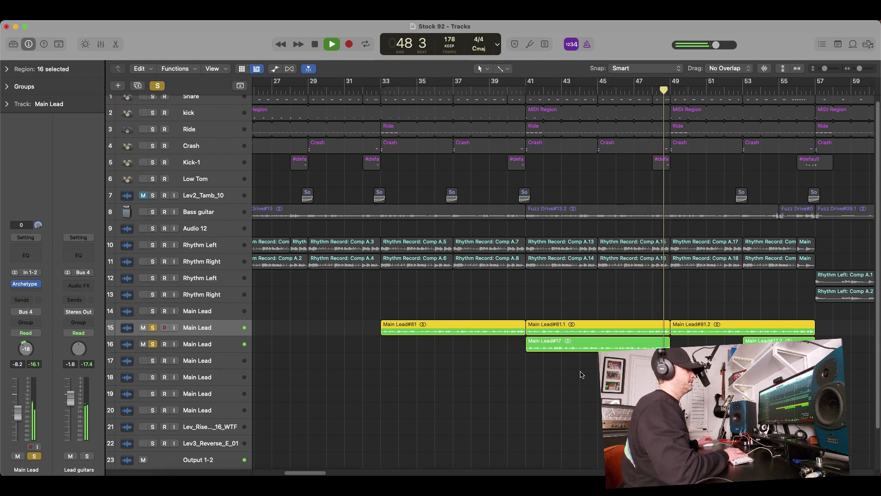
scroll(626, 309, right, 2)
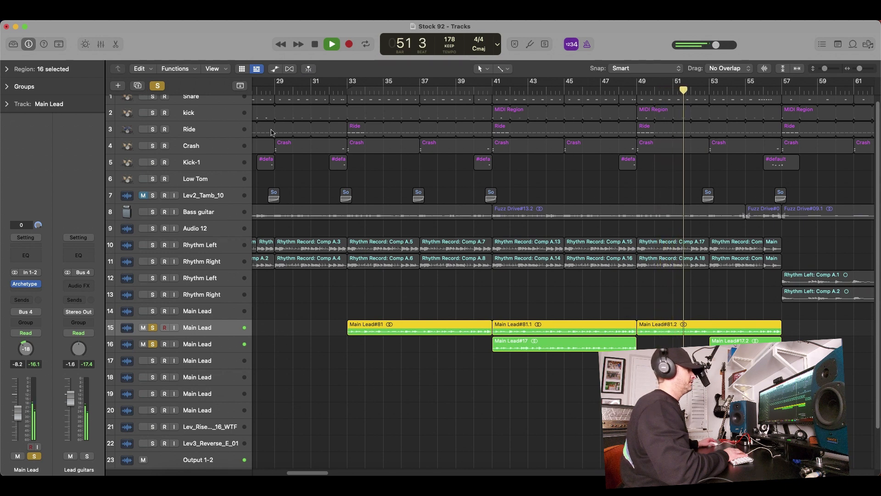
Clear the lead solos, play the full mix on to bar 59, and fit the whole song in the timeline
click(157, 85)
scroll(487, 197, right, 2)
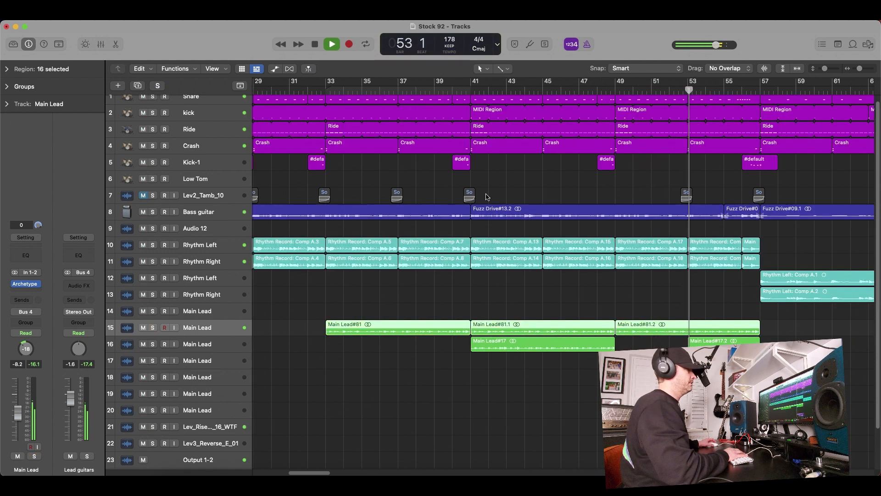
scroll(488, 197, right, 5)
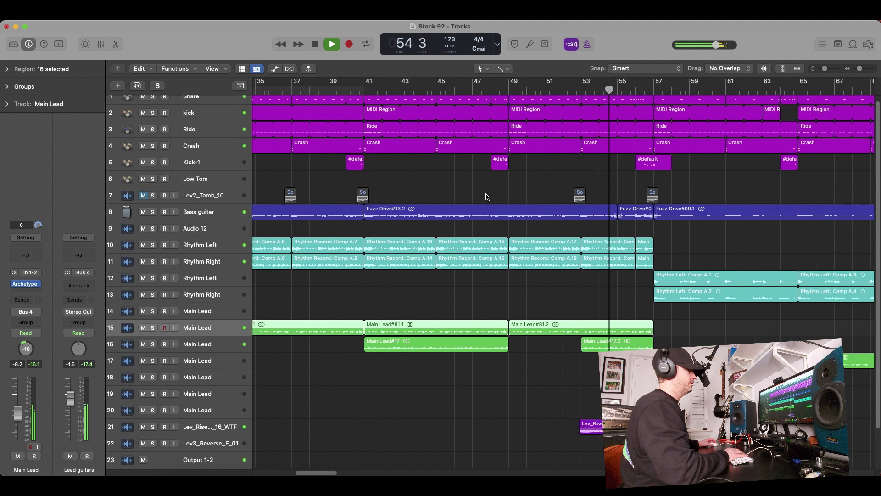
scroll(487, 196, right, 3)
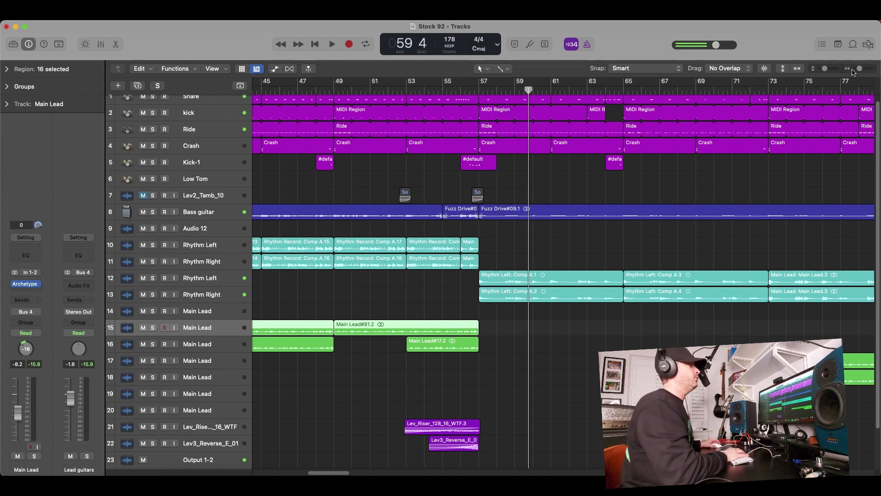
drag(859, 69, 857, 69)
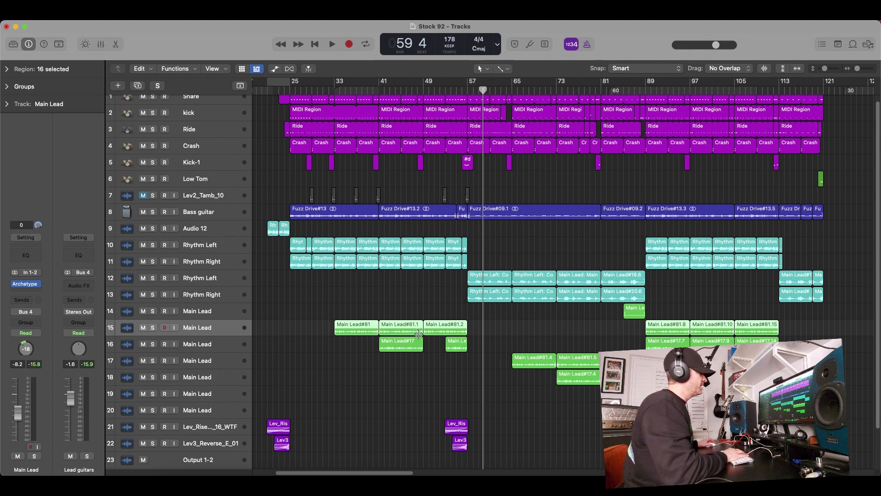
Play on from bar 59, select Main Lead track 17, and examine its Frequency automation before hiding the automation lanes
key(space)
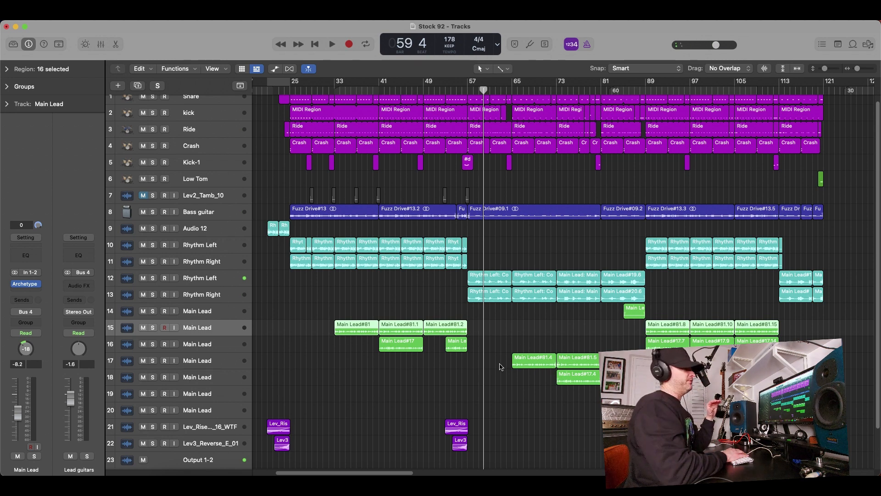
key(space)
key(space)
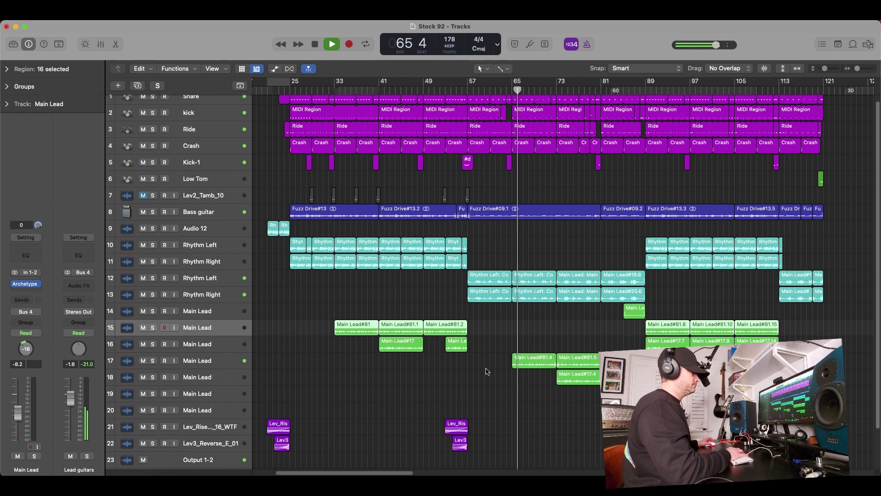
click(247, 362)
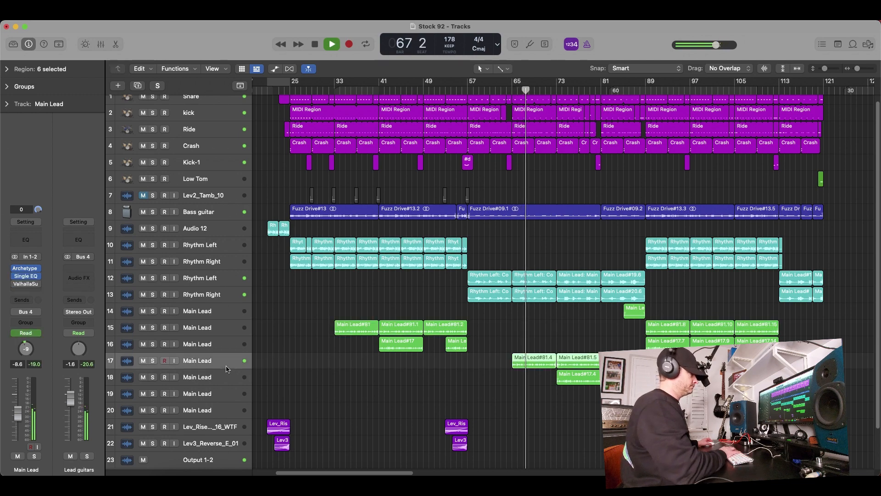
key(a)
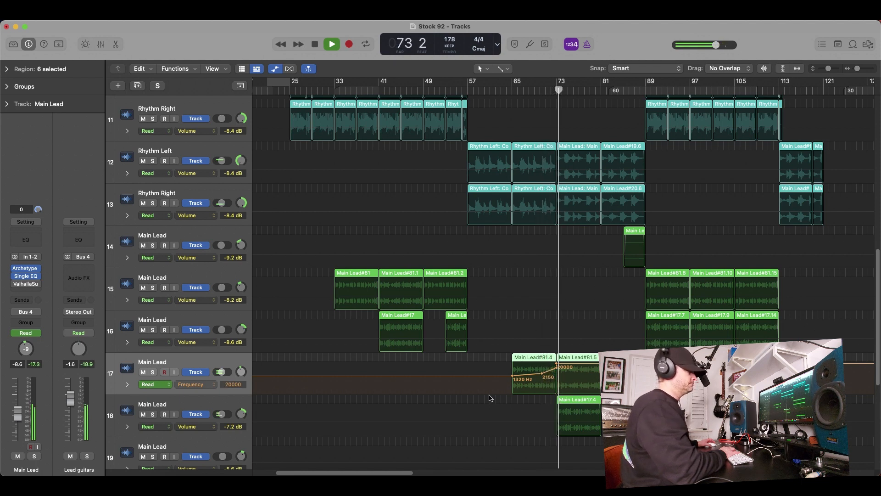
key(a)
key(super+Up)
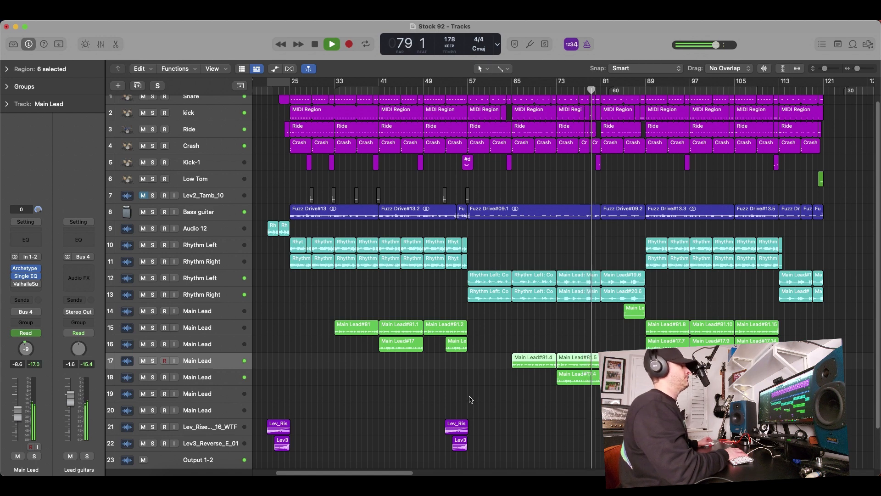
Select the short lead region on Main Lead track 14, audition it soloed, and return to the full mix before stopping playback
click(628, 310)
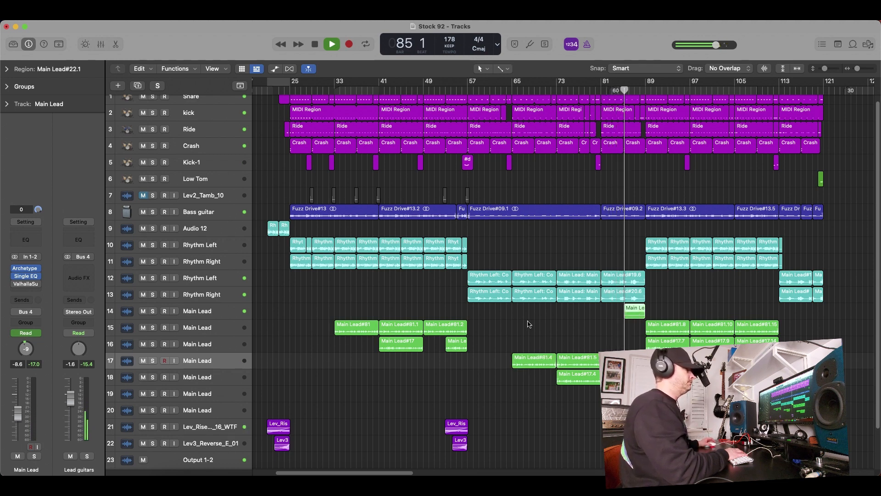
click(152, 312)
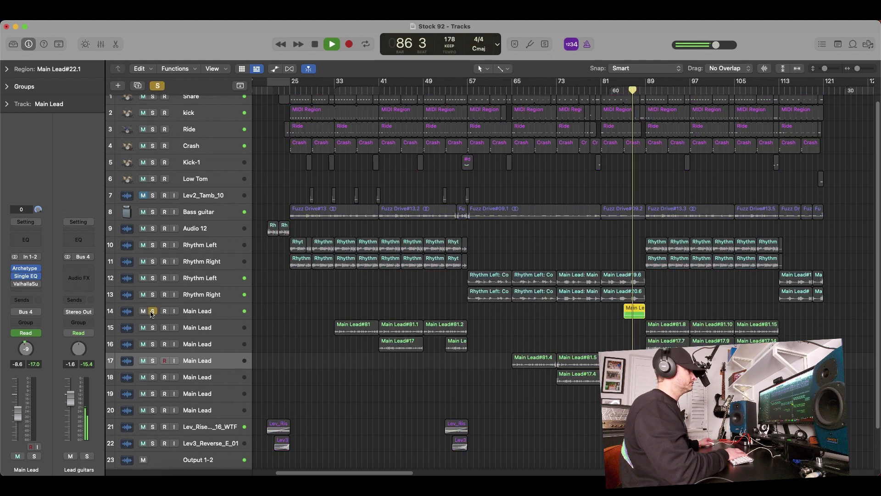
click(152, 311)
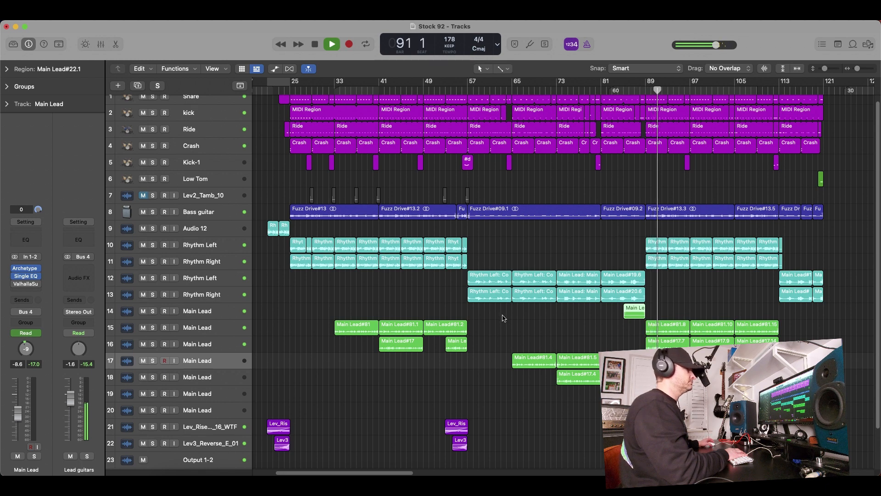
key(space)
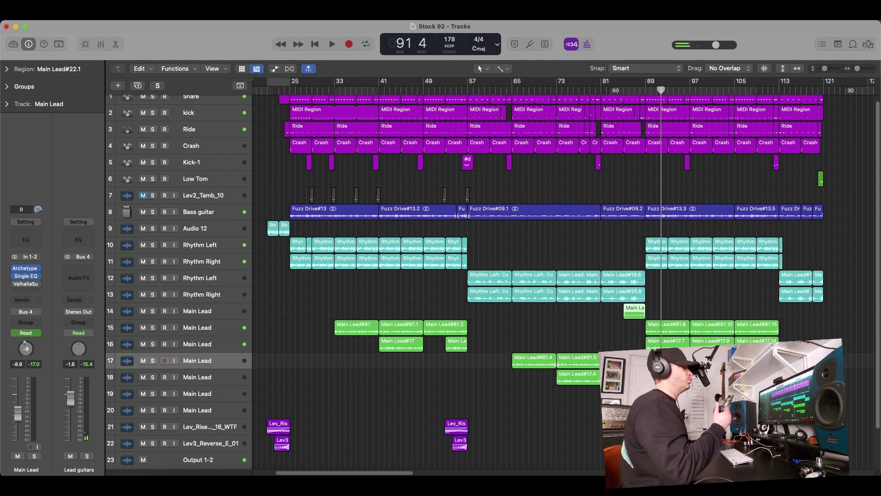
Play the Main Lead#72.5 region on track 19 from bar 97, soloed and within the full mix, and select its track
click(714, 397)
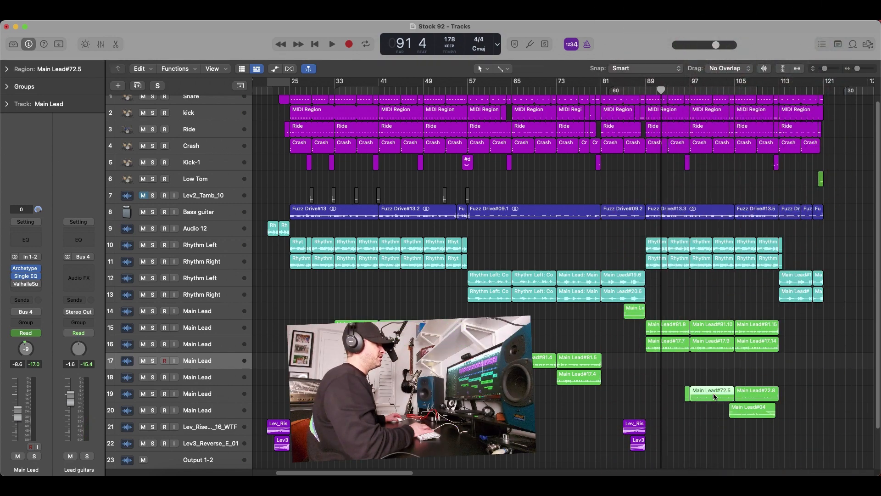
click(690, 87)
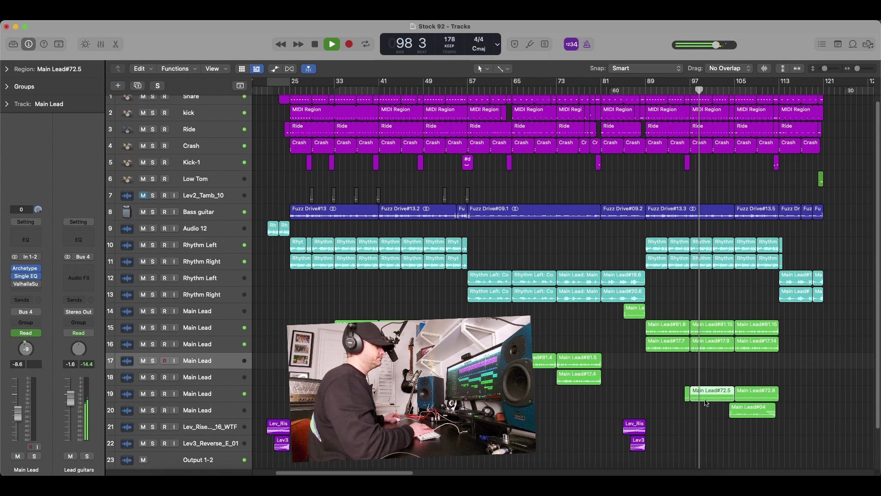
click(153, 395)
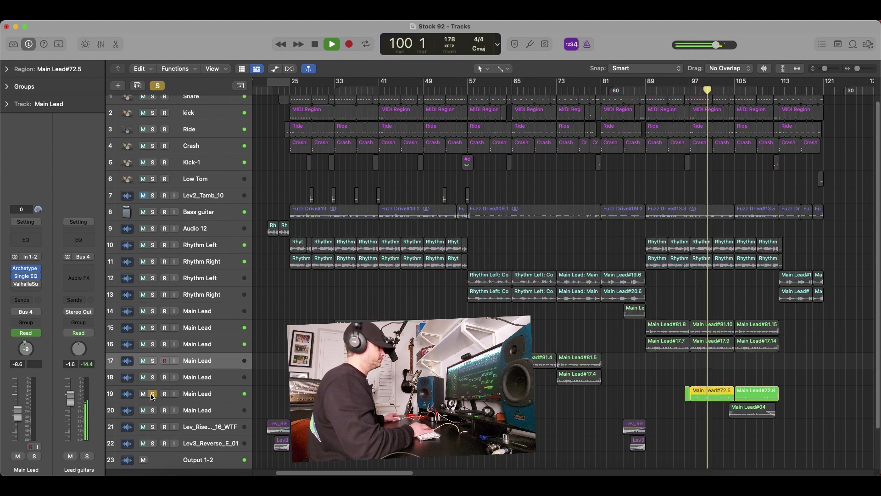
key(space)
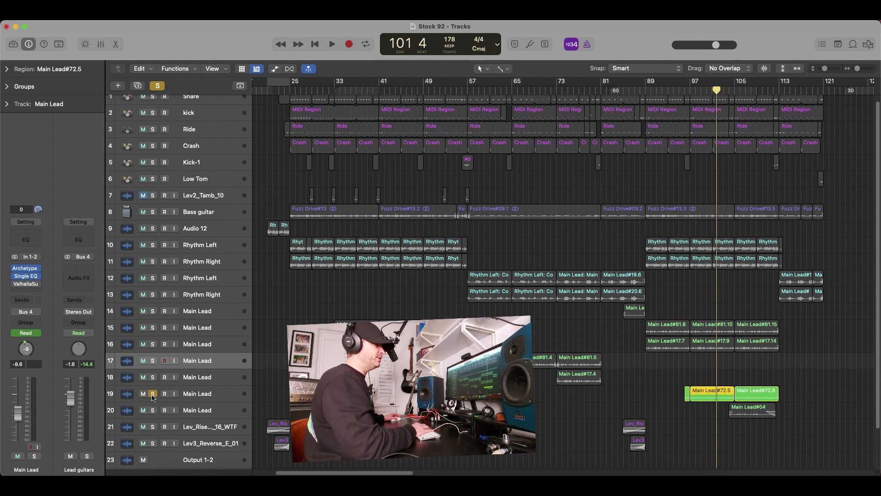
click(153, 393)
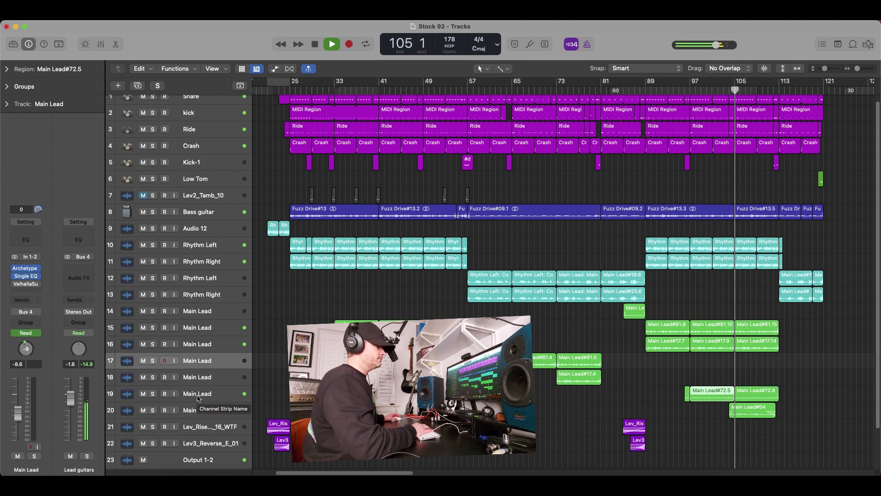
click(196, 396)
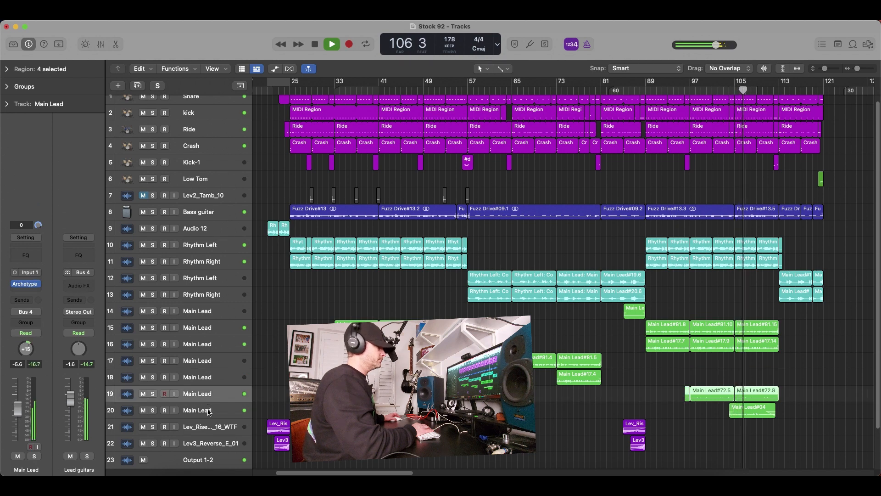
Select the Main Lead#04 region on track 20 and audition it soloed before clearing the solo
click(741, 410)
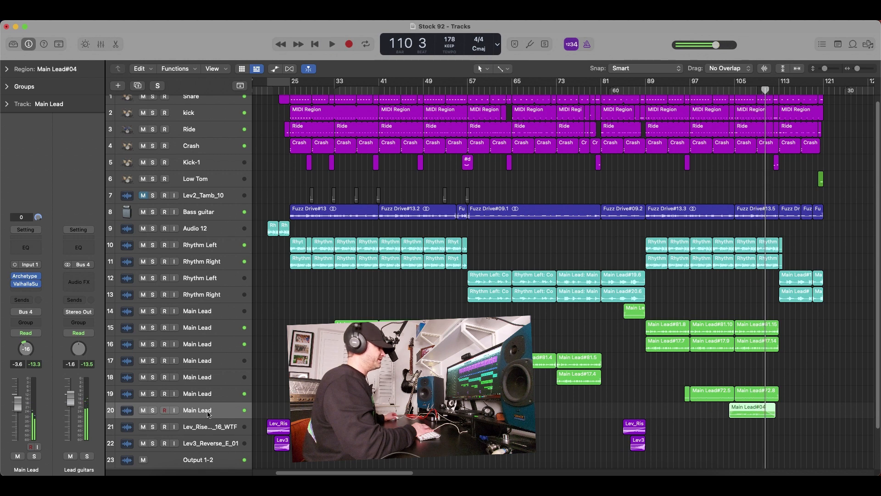
click(152, 410)
key(space)
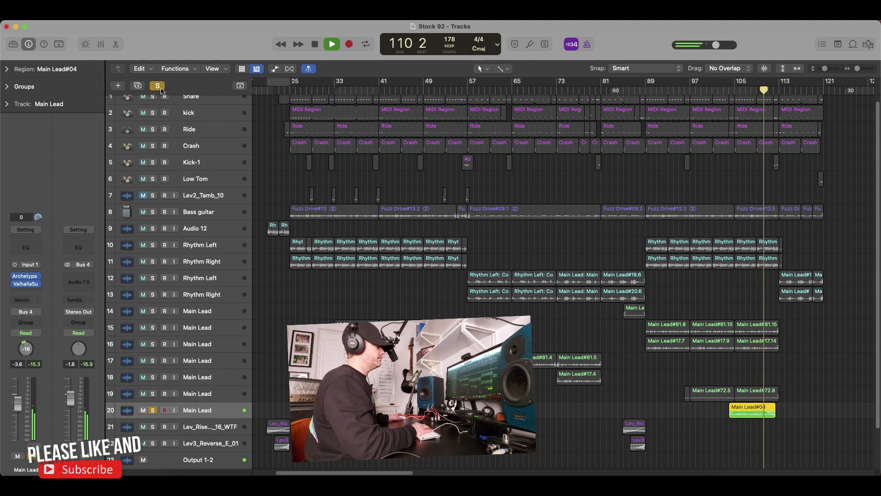
key(s)
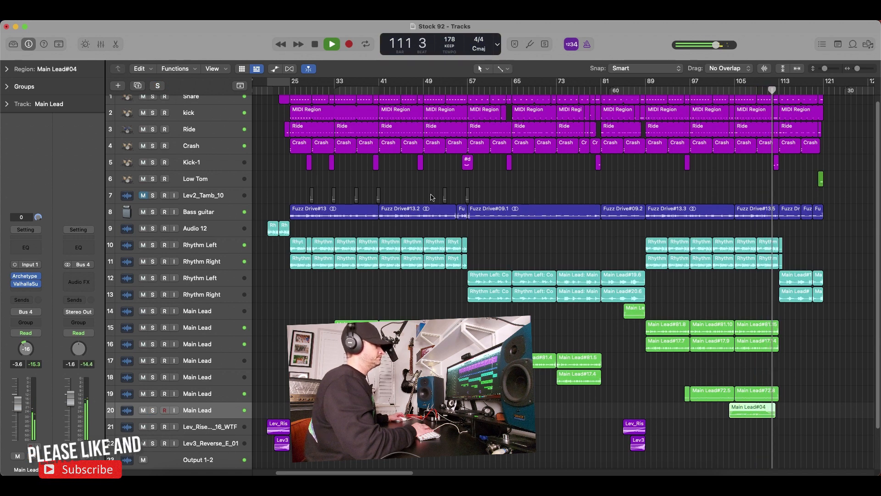
Select the Low Tom track, stop playback after the song's ending, and enlarge the timeline around its last bars
scroll(431, 197, up, 1)
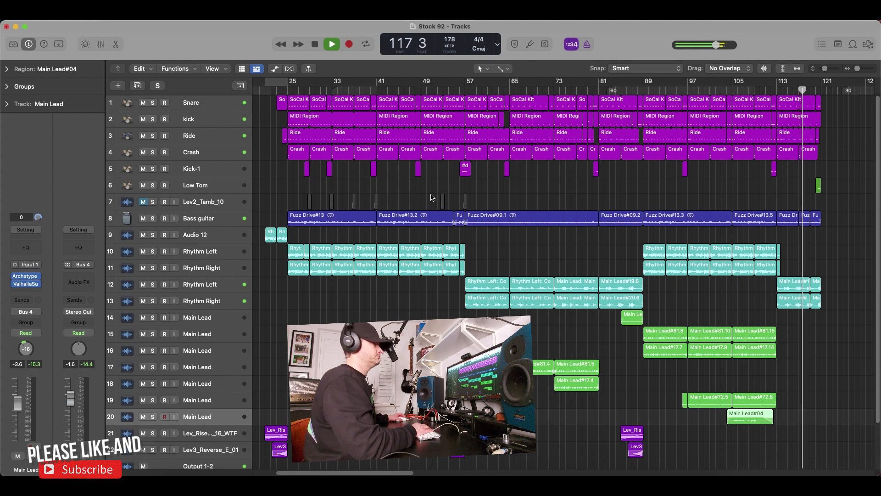
click(265, 188)
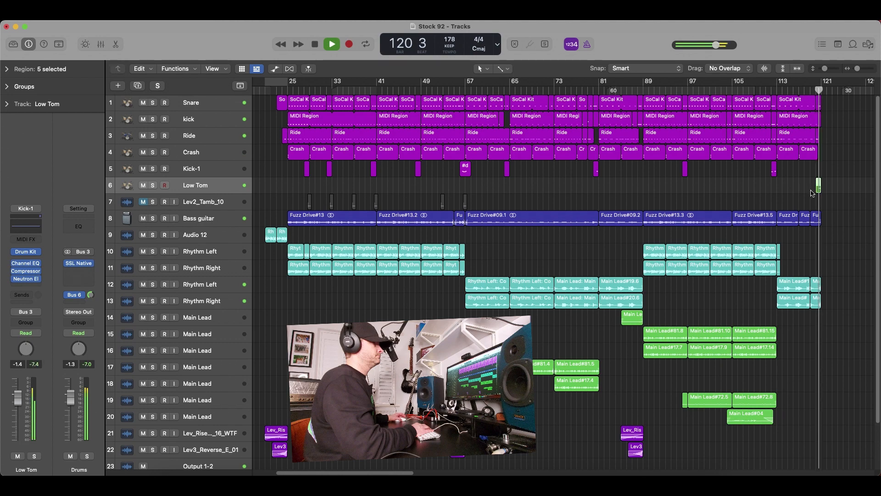
key(space)
click(863, 70)
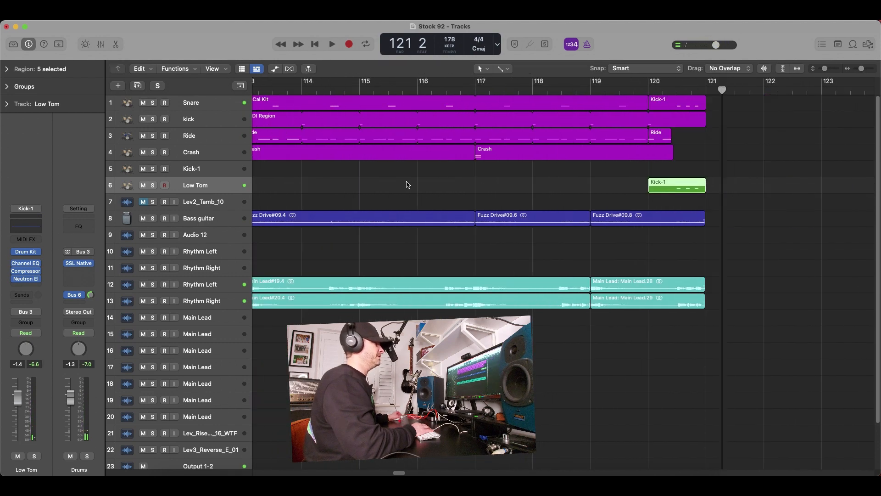
Solo Low Tom, Snare, Rhythm Left 12 and Rhythm Right 13, and play them from bar 119
click(153, 186)
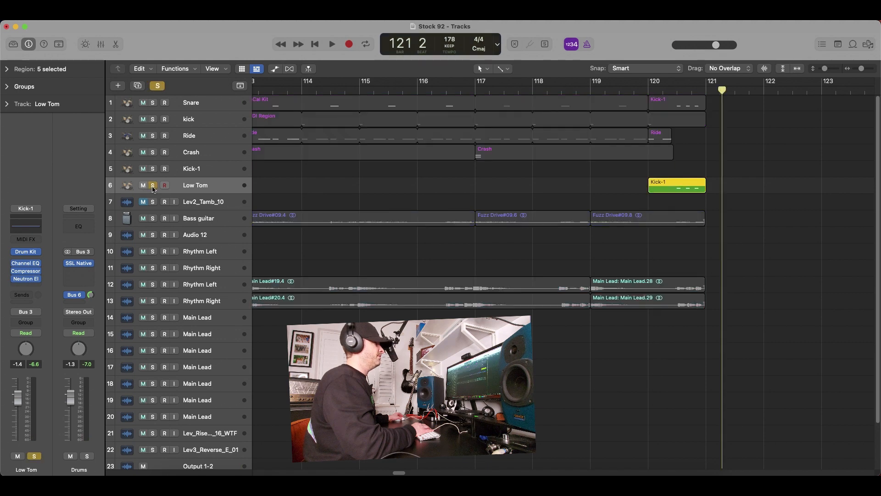
click(153, 103)
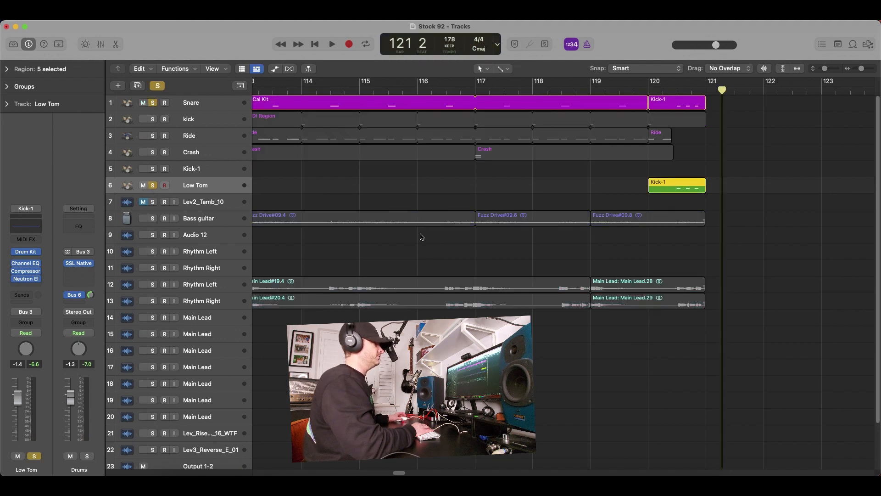
click(153, 284)
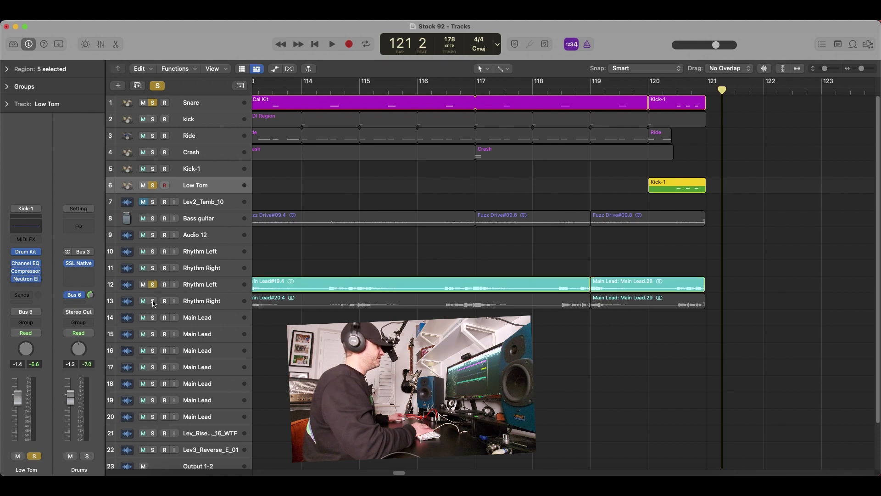
click(153, 301)
click(622, 90)
key(space)
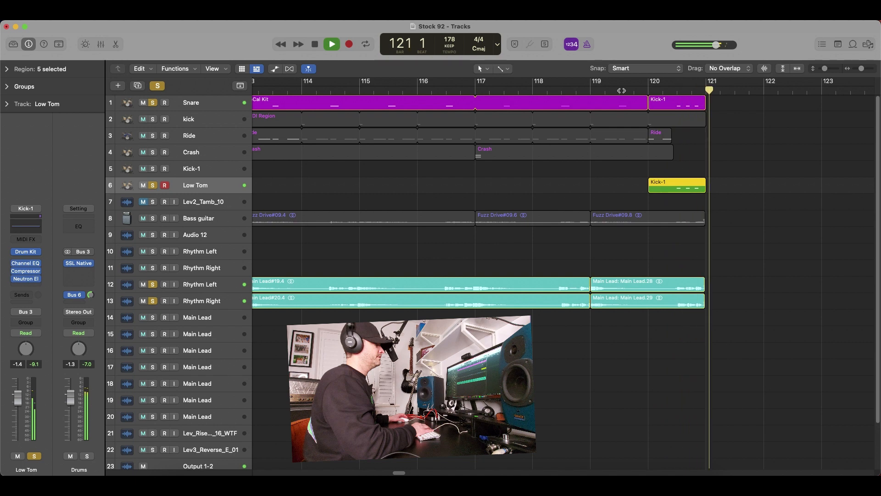
Unsolo Rhythm Left 12 and Rhythm Right 13, and replay the Snare and Low Tom ending fill several times from bar 120
key(space)
click(153, 285)
click(153, 301)
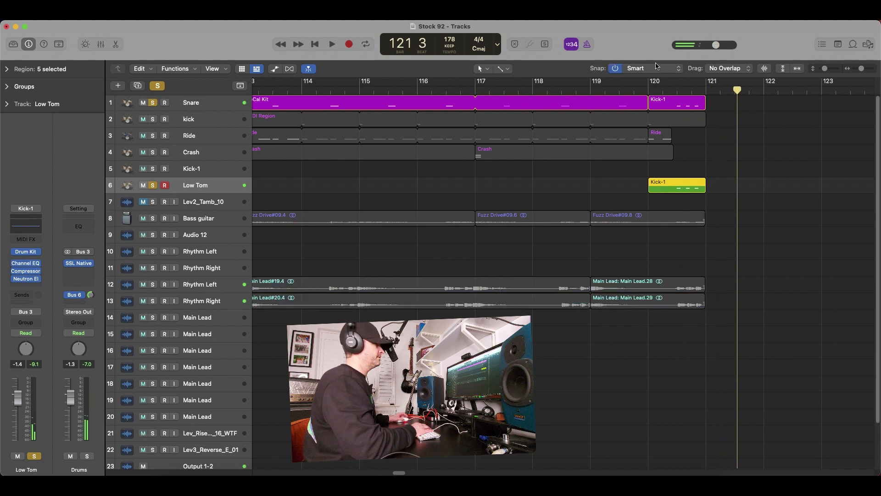
click(675, 89)
key(space)
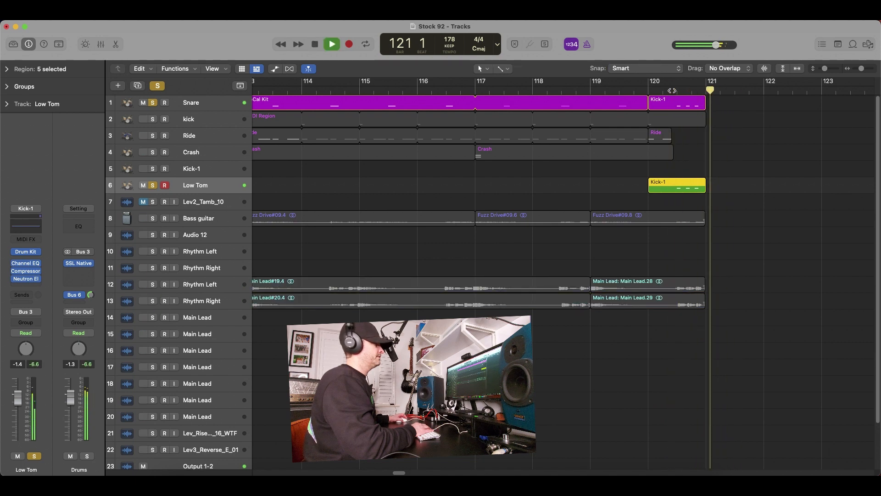
key(space)
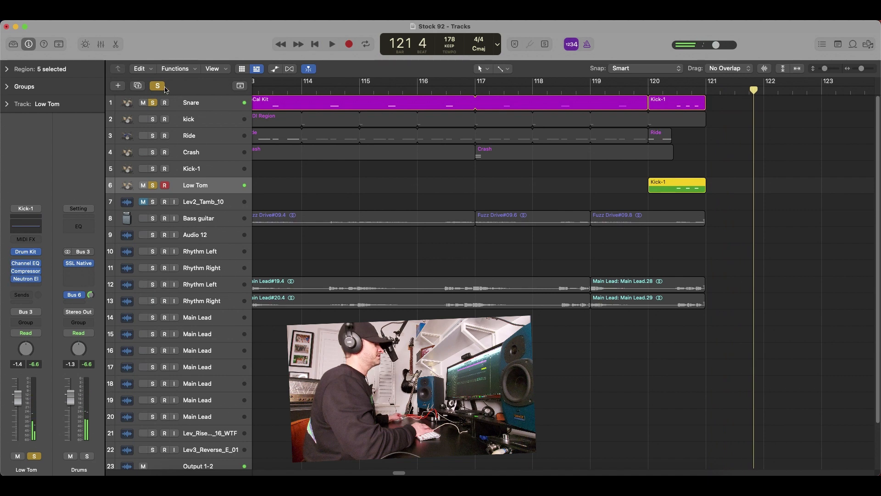
click(657, 89)
key(space)
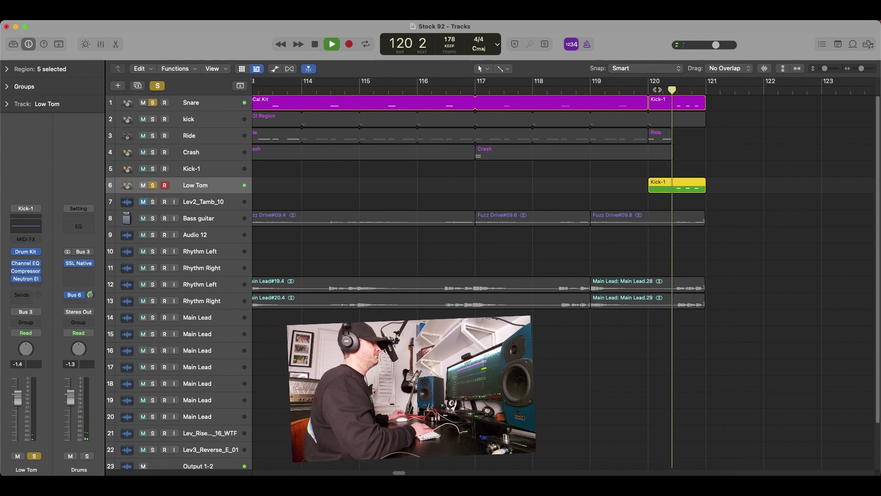
click(657, 90)
click(657, 90)
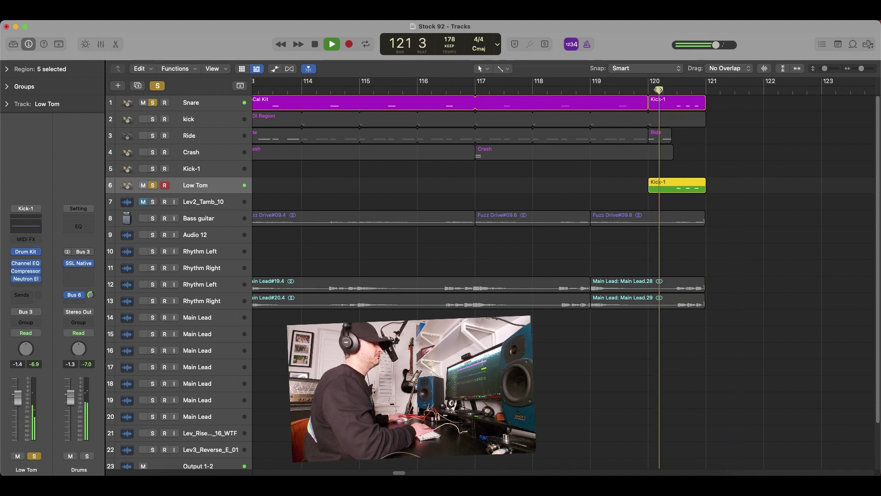
key(space)
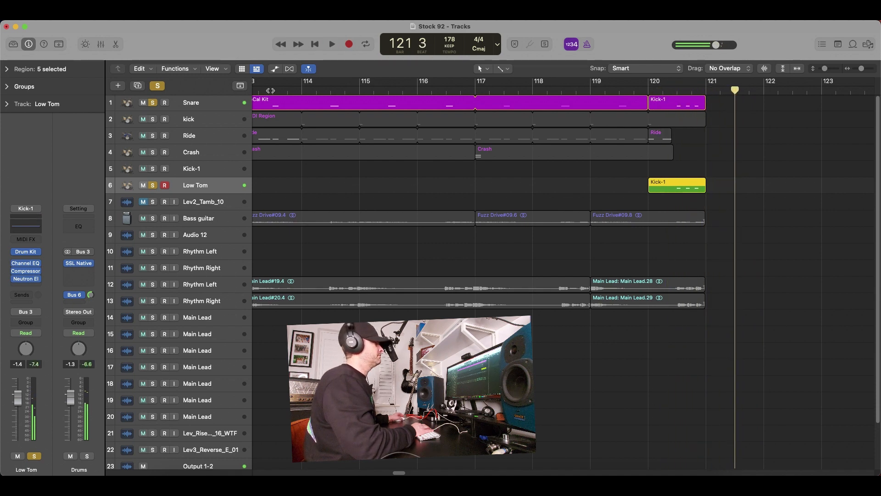
Clear the drum solos and play the song's ending with all tracks from bar 119
click(157, 87)
click(632, 89)
key(space)
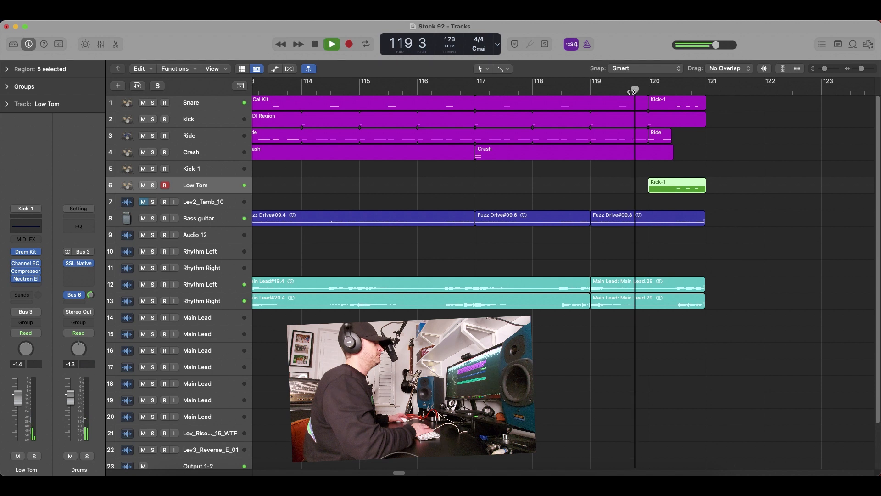